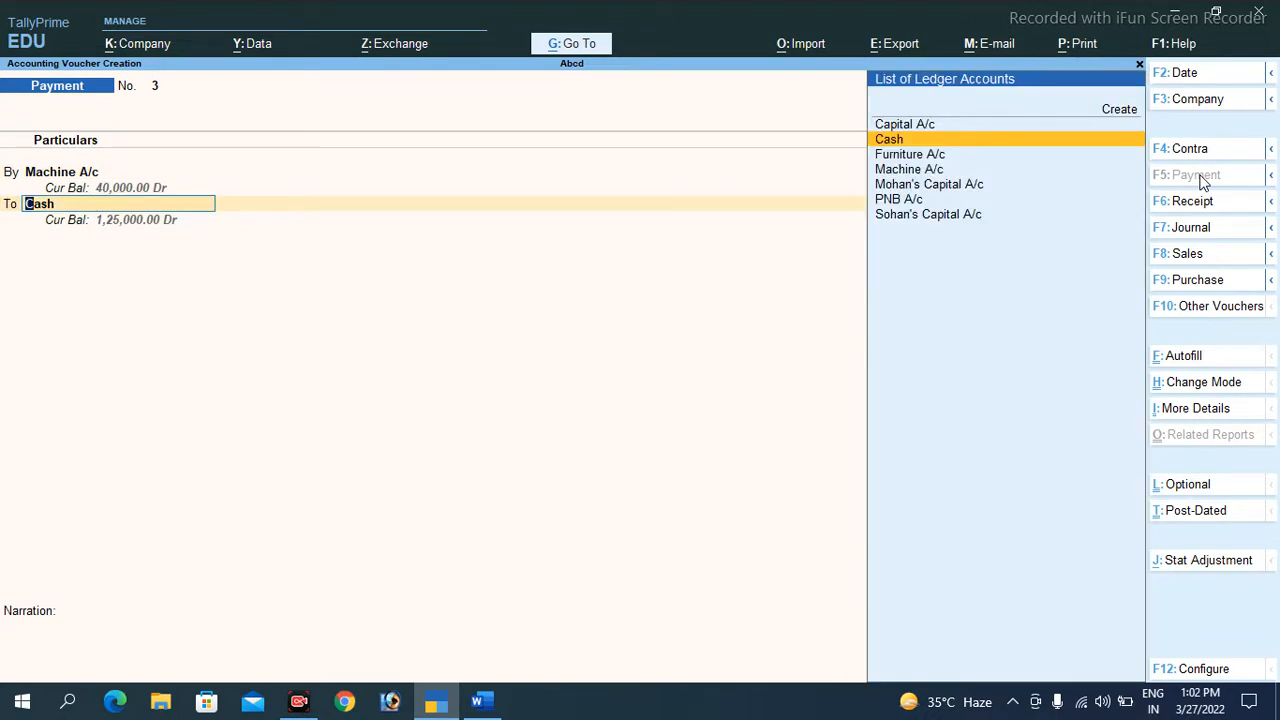
# - Credit PNB A/c with 5,000.00 in the Machine A/c payment voucher
pyautogui.press('Down')
pyautogui.press('Down')
pyautogui.press('Down')
pyautogui.press('Down')
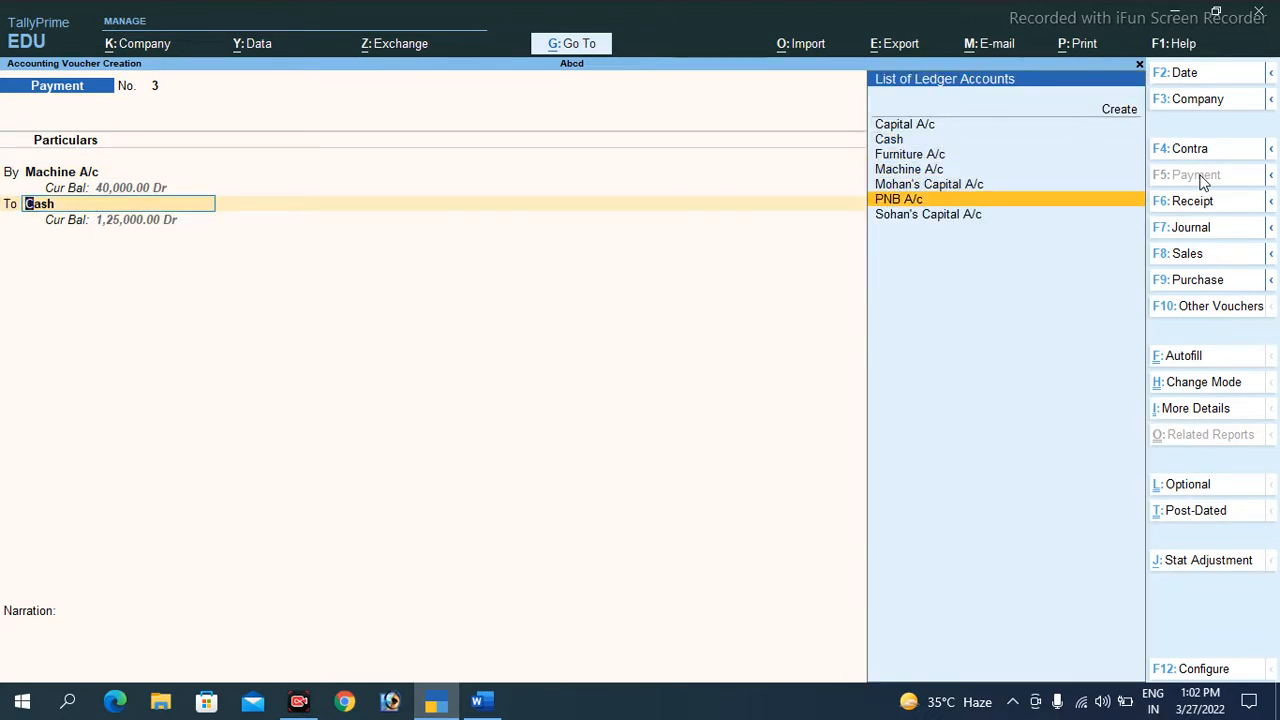
pyautogui.press('Return')
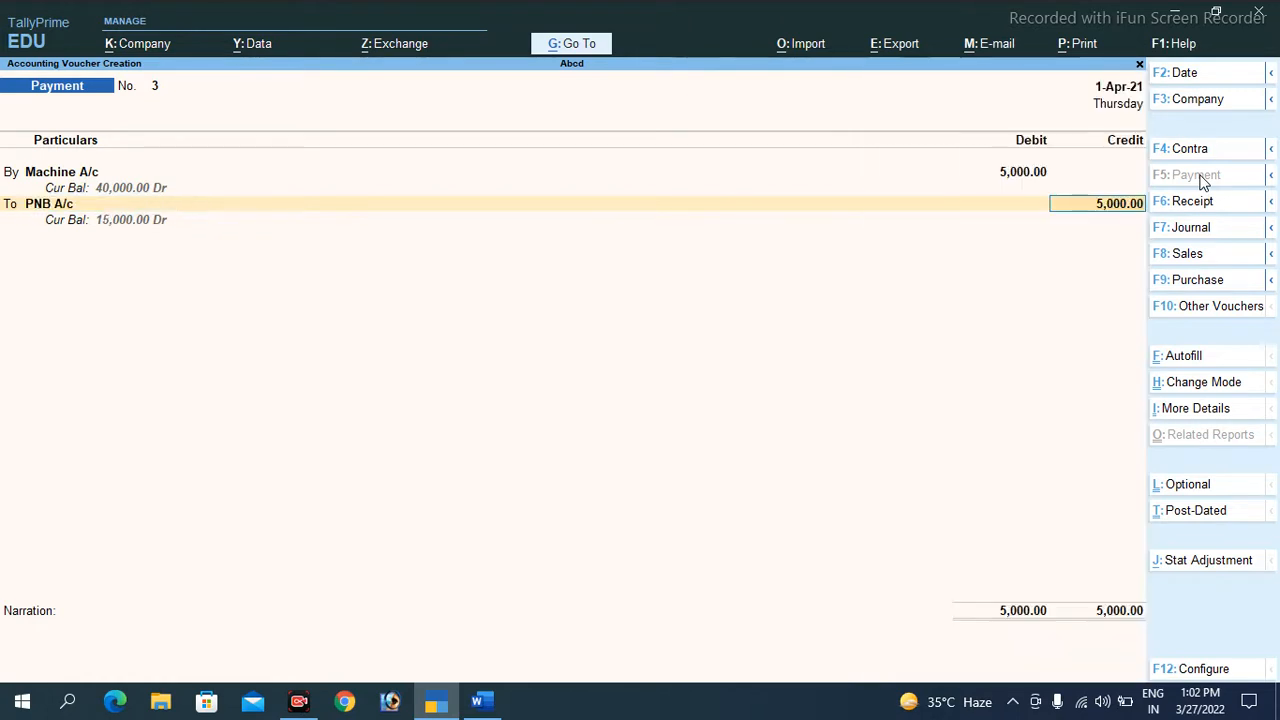
pyautogui.press('Return')
# - Accept the cheque bank allocation for PNB A/c dated 1-Apr-21 and save the payment voucher
pyautogui.press('Return')
pyautogui.press('Return')
pyautogui.press('Return')
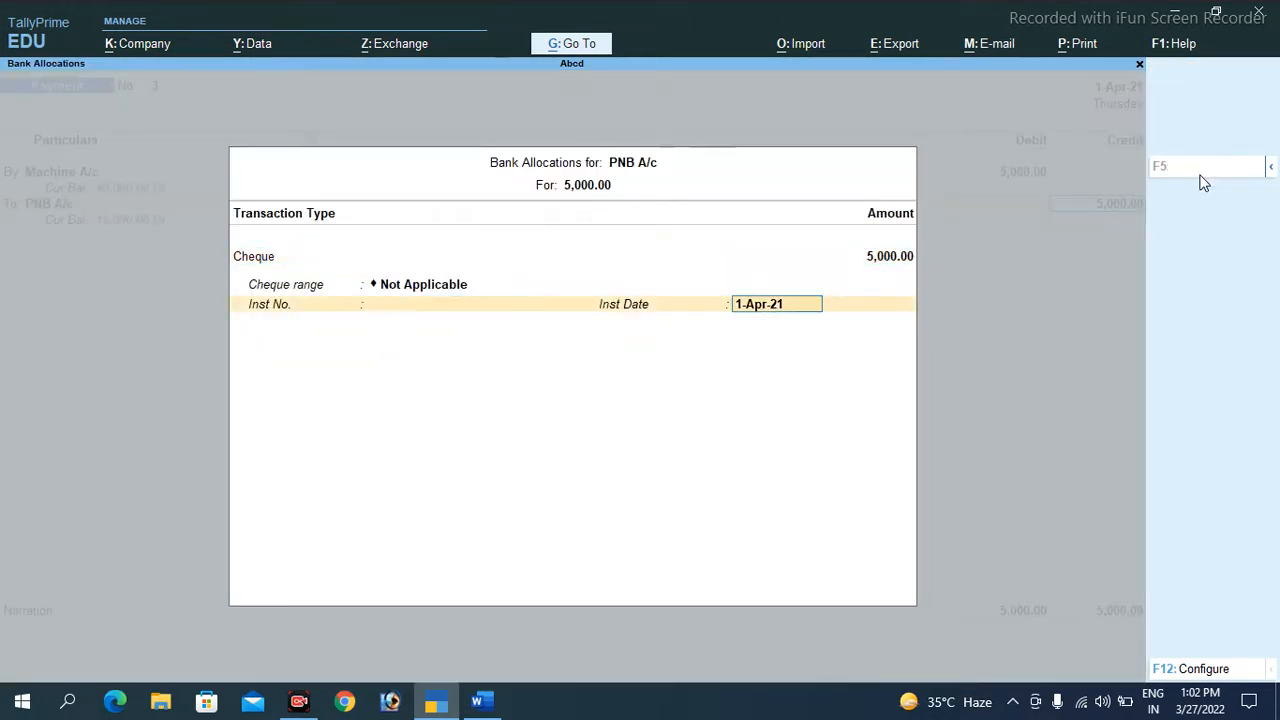
pyautogui.press('Return')
pyautogui.press('Return')
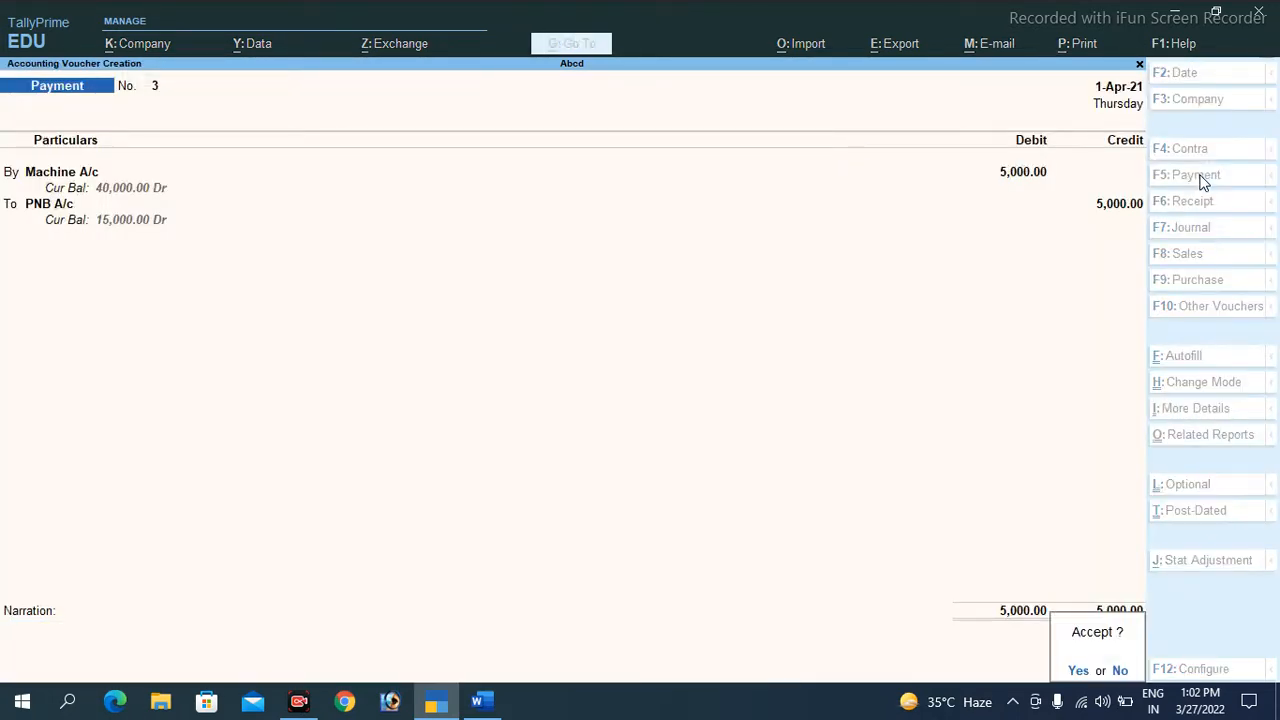
pyautogui.press('Return')
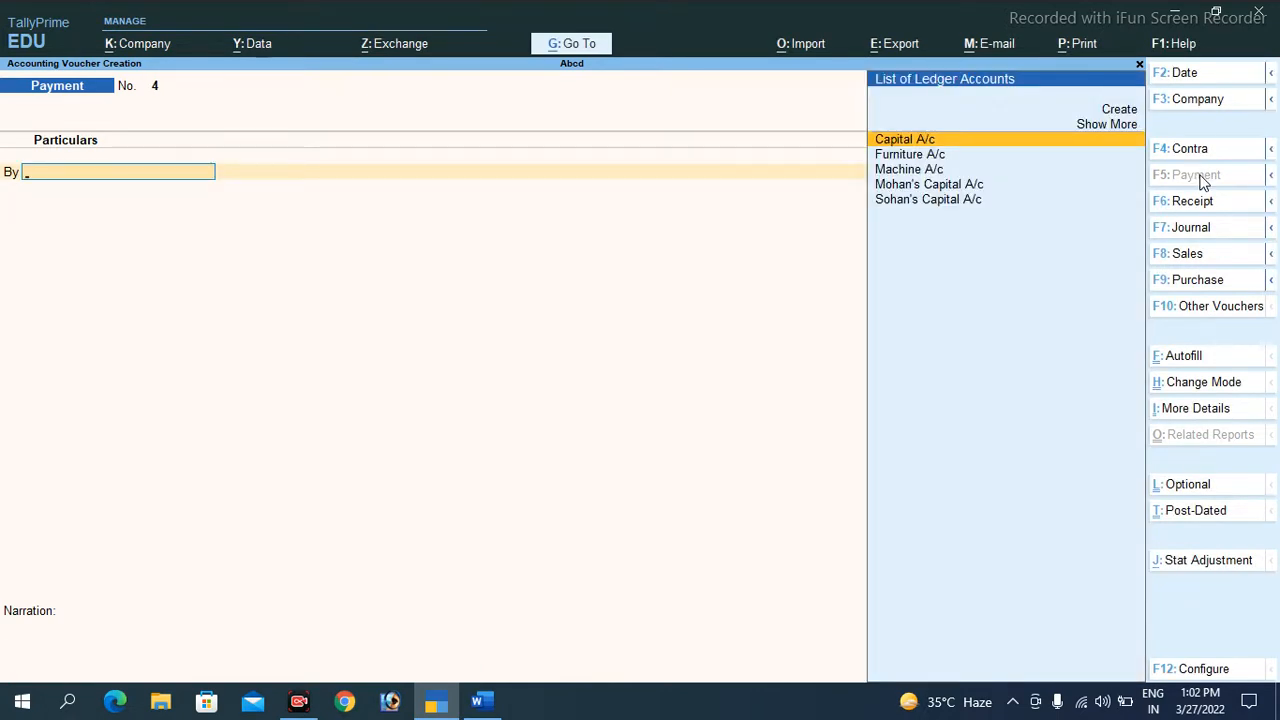
# - Leave voucher entry and open the company's Balance Sheet in detailed view
pyautogui.press('Escape')
pyautogui.press('Return')
pyautogui.press('Down')
pyautogui.press('Down')
pyautogui.press('Down')
pyautogui.press('Down')
pyautogui.press('Up')
pyautogui.press('Return')
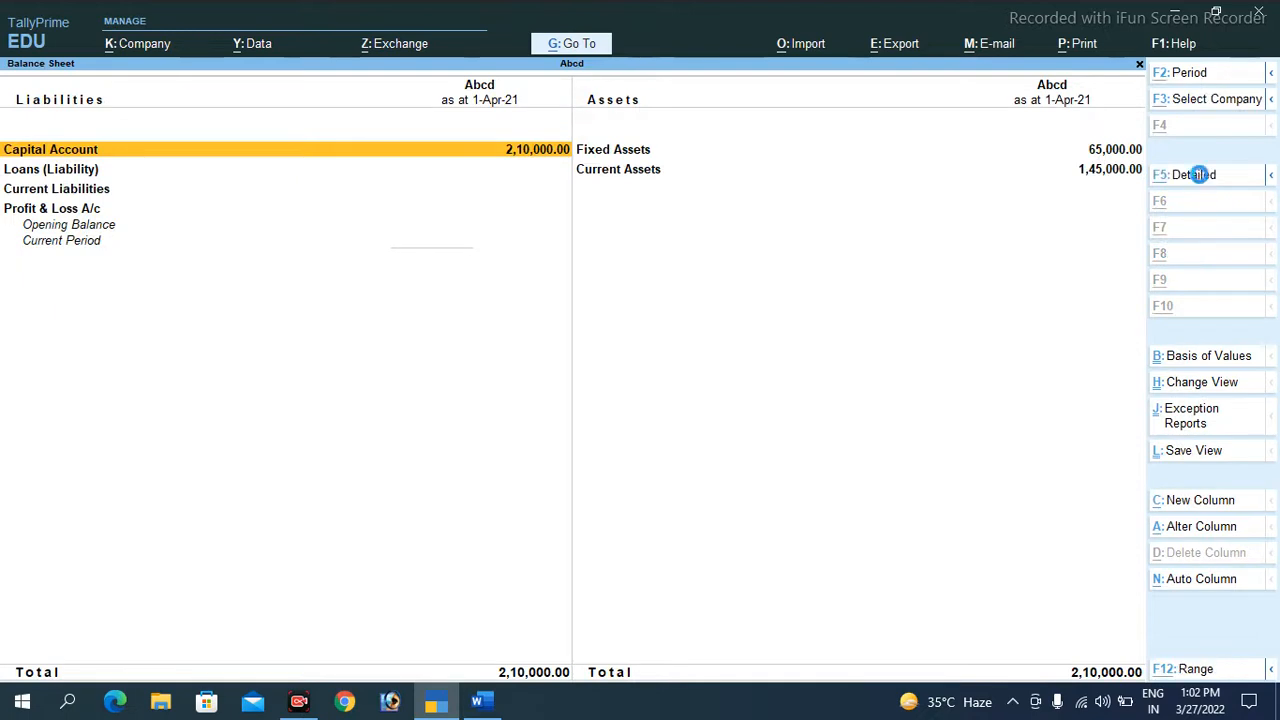
pyautogui.hotkey('alt', 'F5')
# - Examine the April ledger vouchers of Machine A/c under Fixed Assets and return to the Balance Sheet
pyautogui.press('Down')
pyautogui.press('Down')
pyautogui.press('Right')
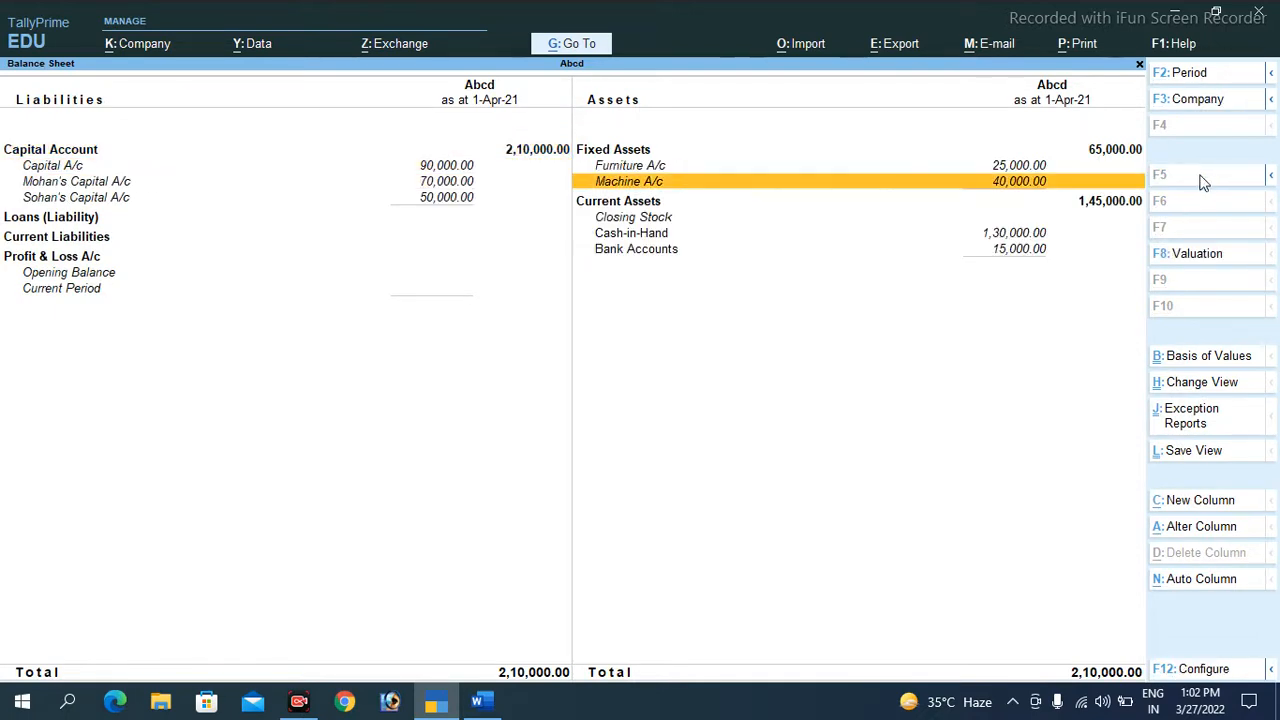
pyautogui.press('Return')
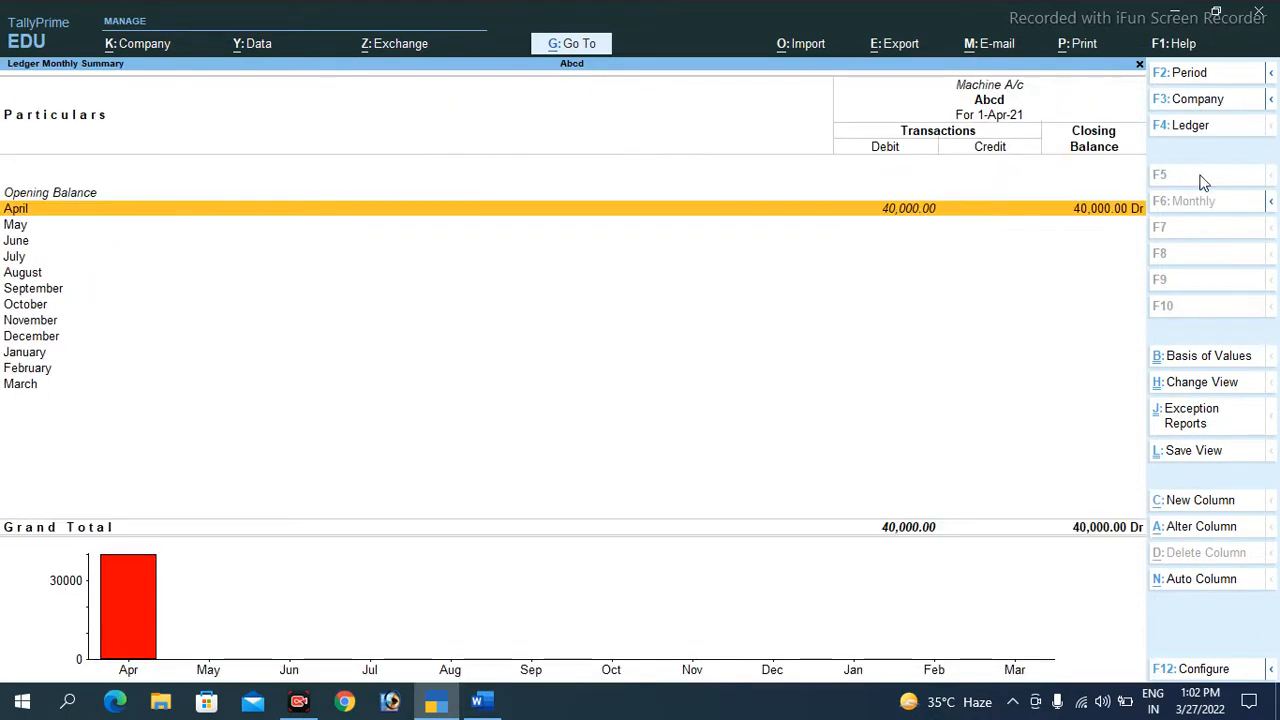
pyautogui.press('Return')
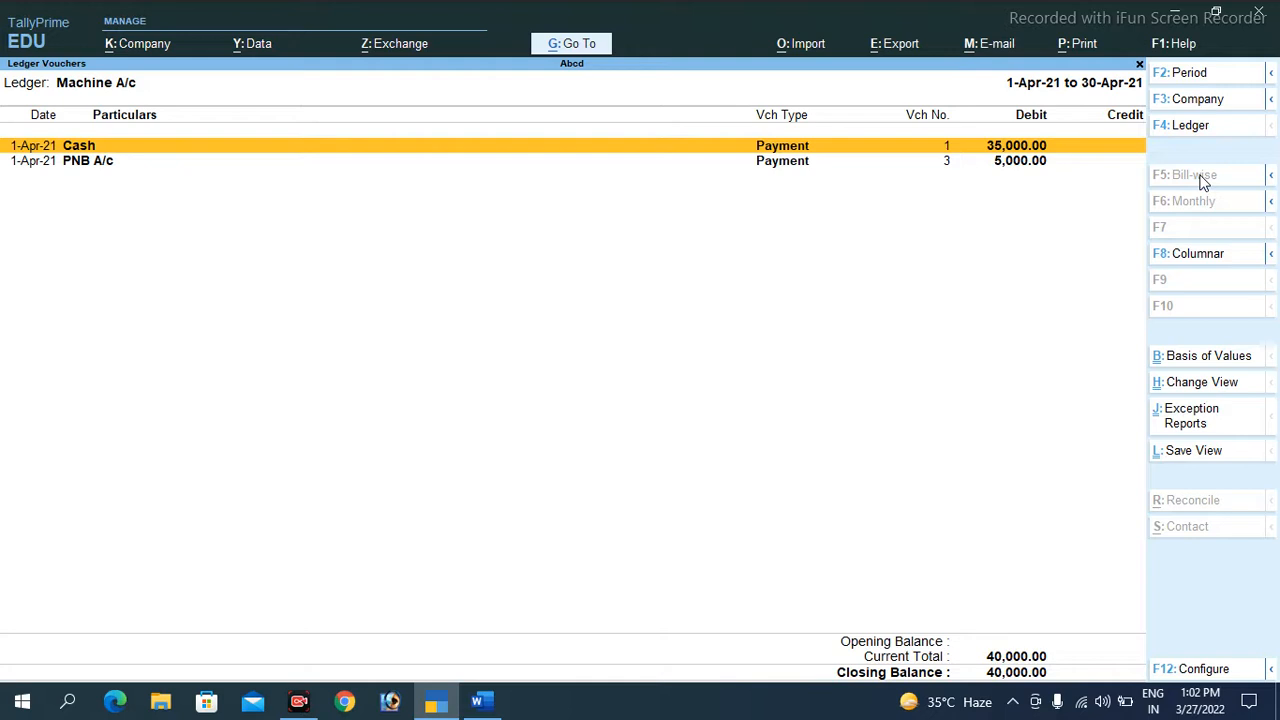
pyautogui.press('Escape')
pyautogui.press('Escape')
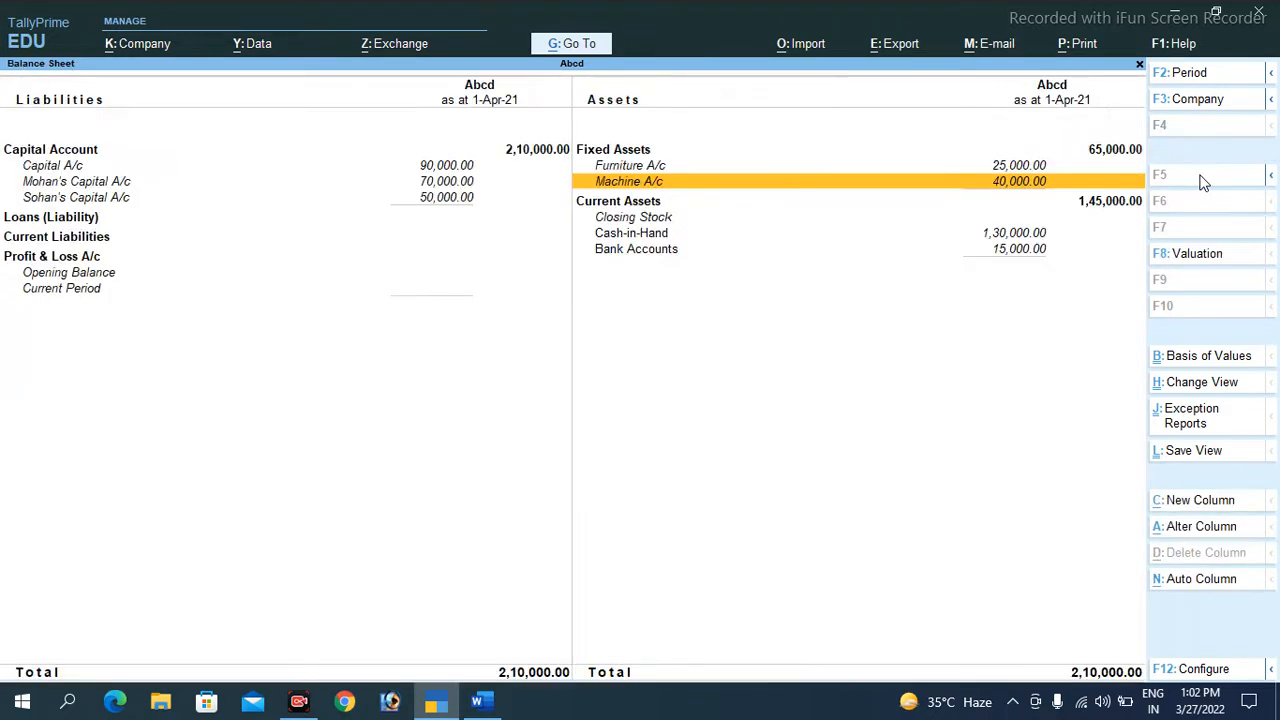
# - Examine the monthly summary of PNB A/c under Bank Accounts and return to the Gateway of Tally
pyautogui.press('Down')
pyautogui.press('Down')
pyautogui.press('Down')
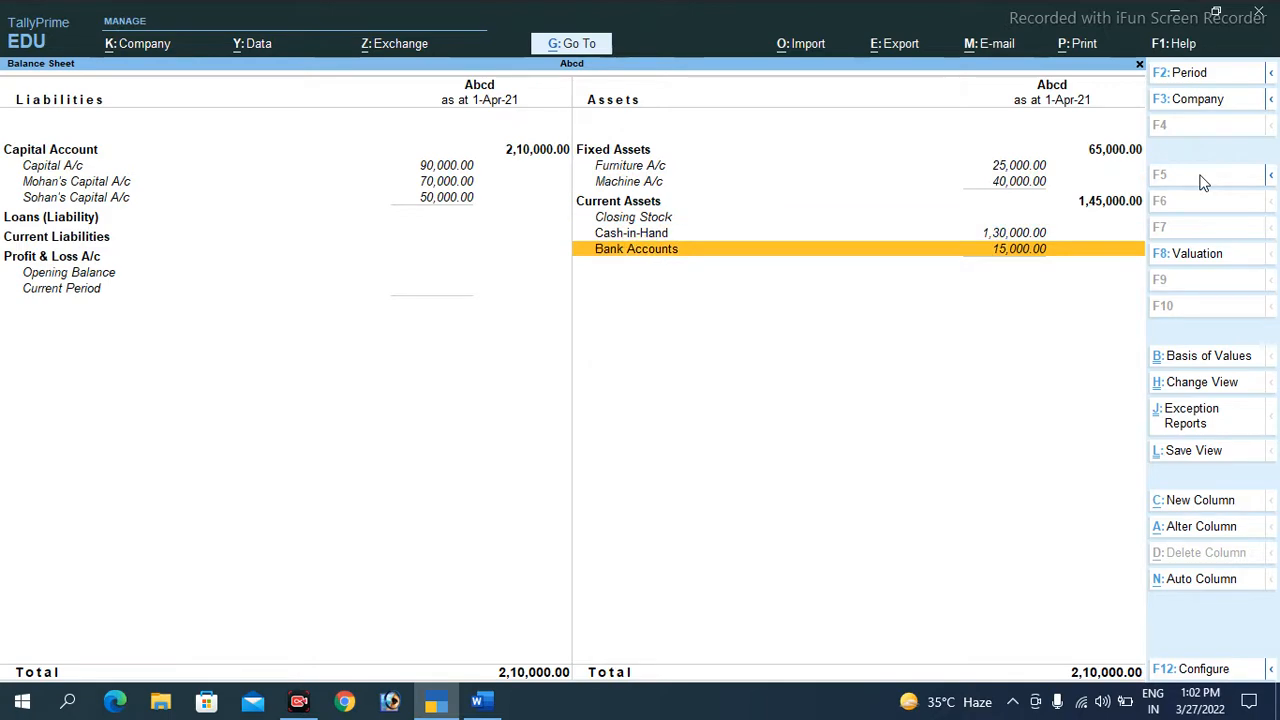
pyautogui.press('Return')
pyautogui.press('Return')
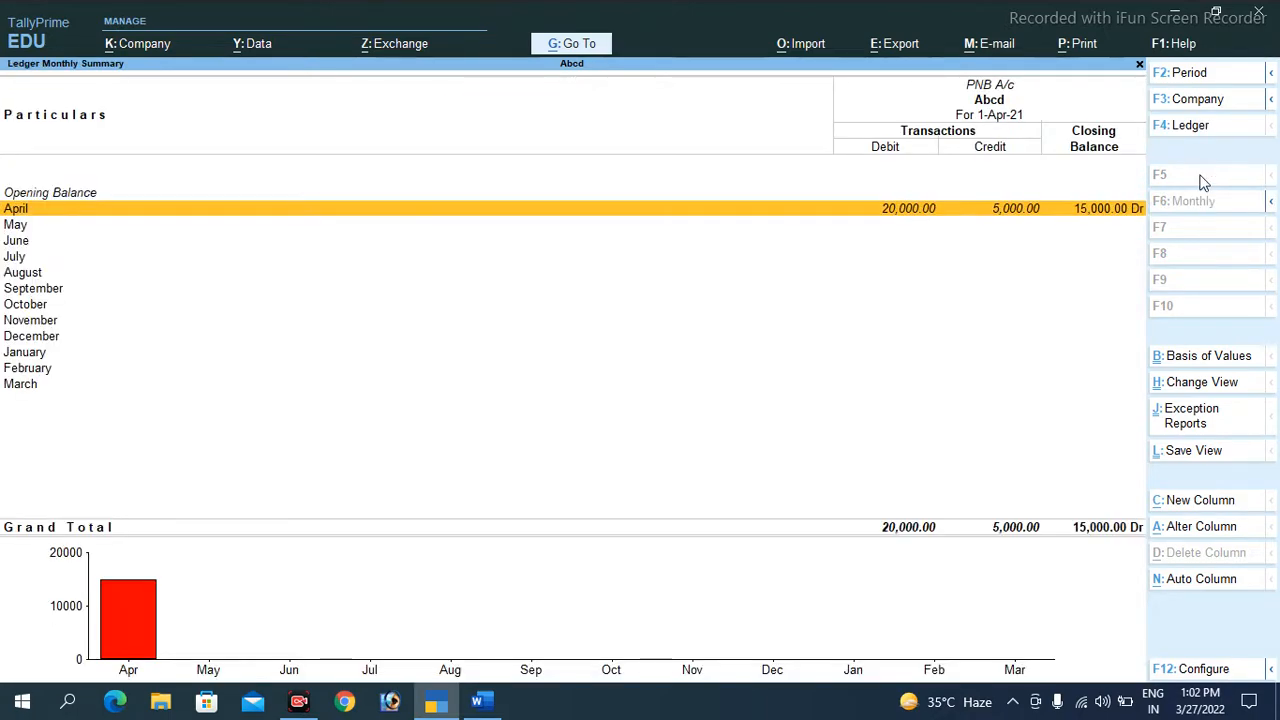
pyautogui.press('Escape')
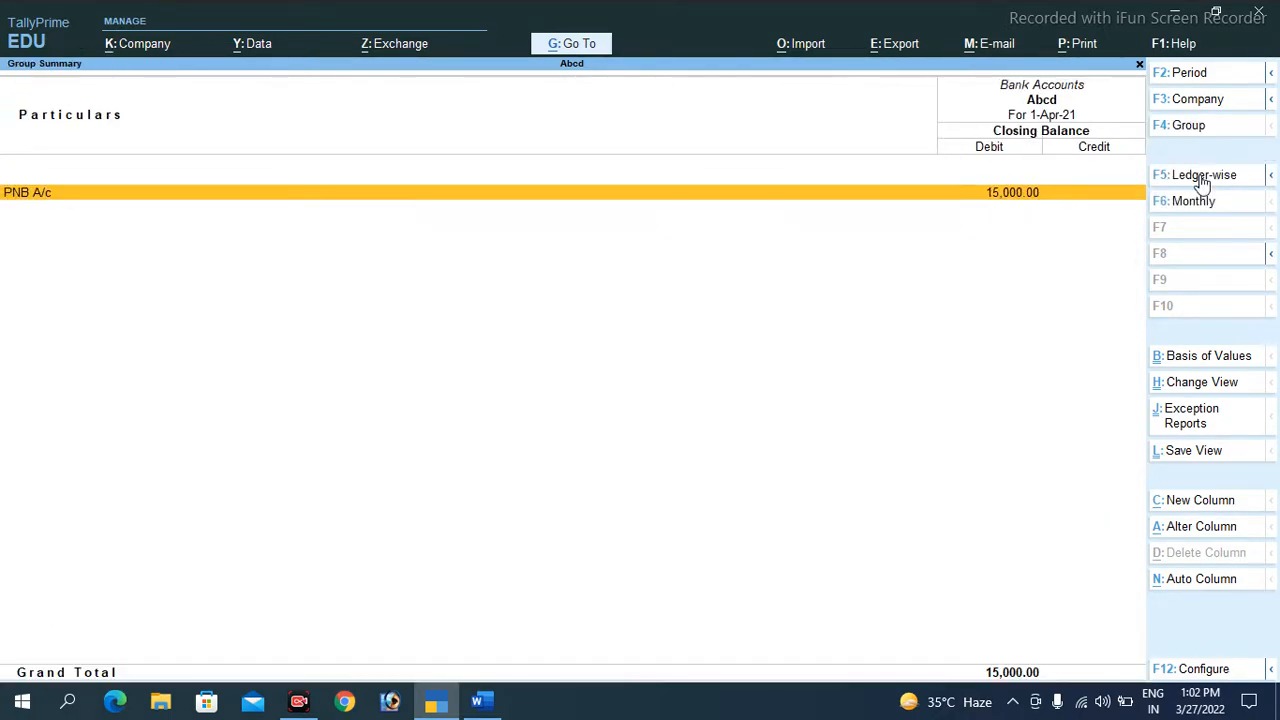
pyautogui.press('Escape')
pyautogui.press('Escape')
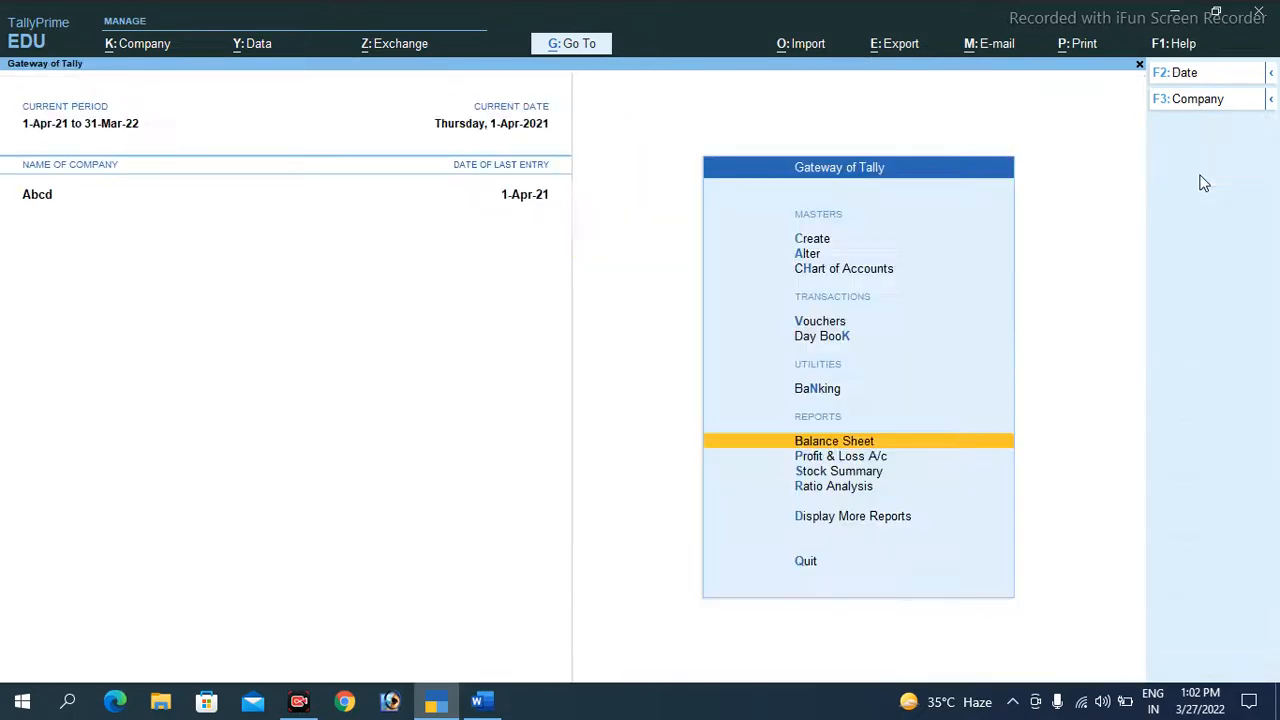
# - Switch to the Word document and insert an empty line below the "Paid Rs. 2000" heading
pyautogui.hotkey('alt', 'Tab')
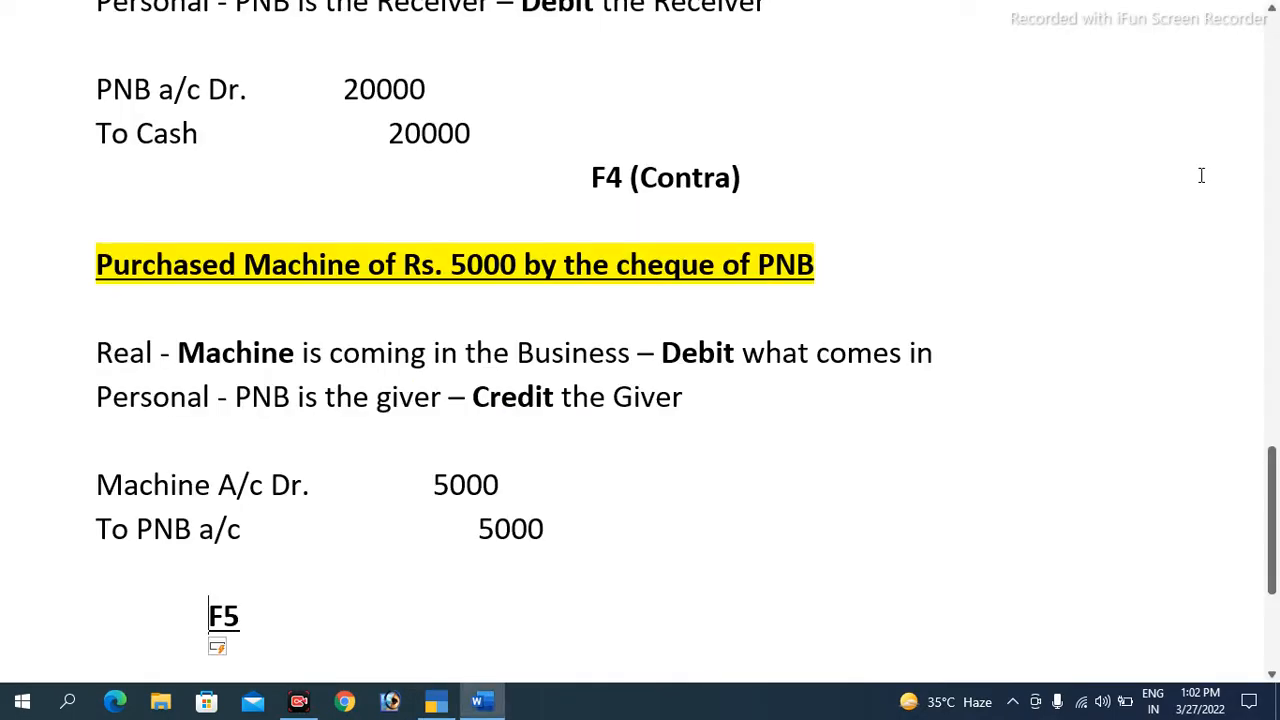
pyautogui.press('Down')
pyautogui.press('Down')
pyautogui.press('Down')
pyautogui.press('Down')
pyautogui.press('Down')
pyautogui.press('Up')
pyautogui.press('Up')
pyautogui.press('Up')
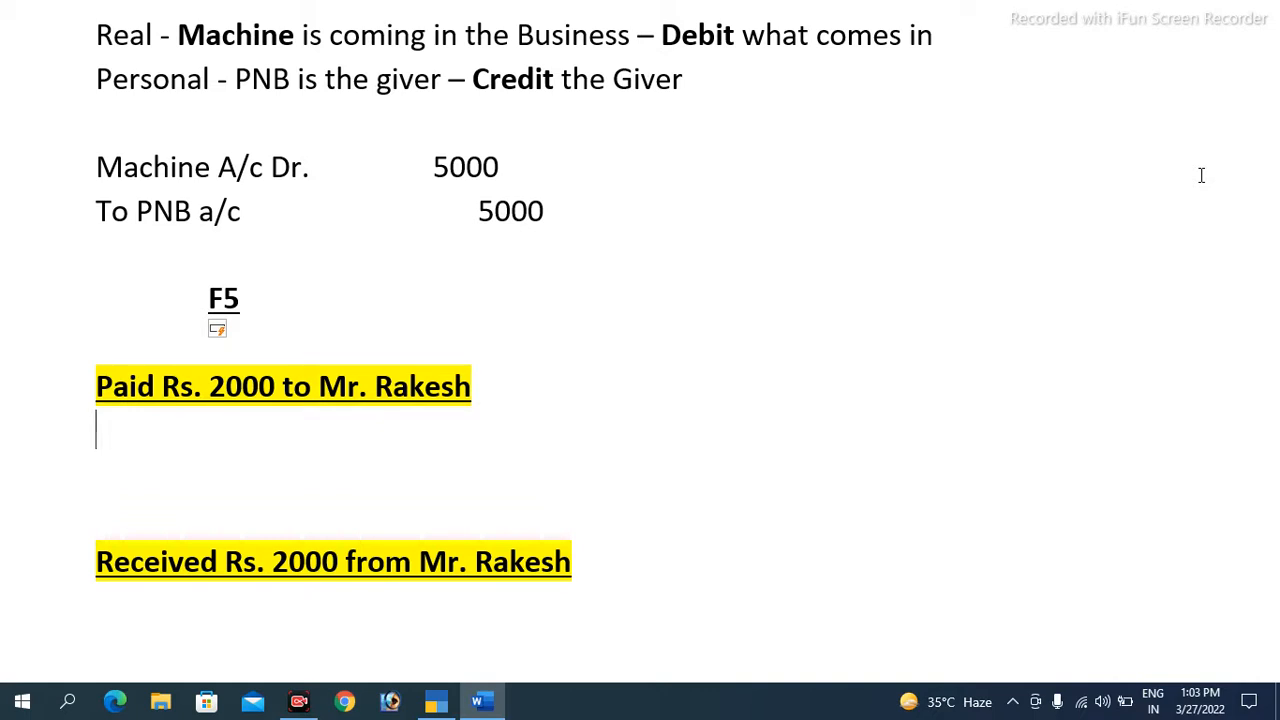
pyautogui.press('Return')
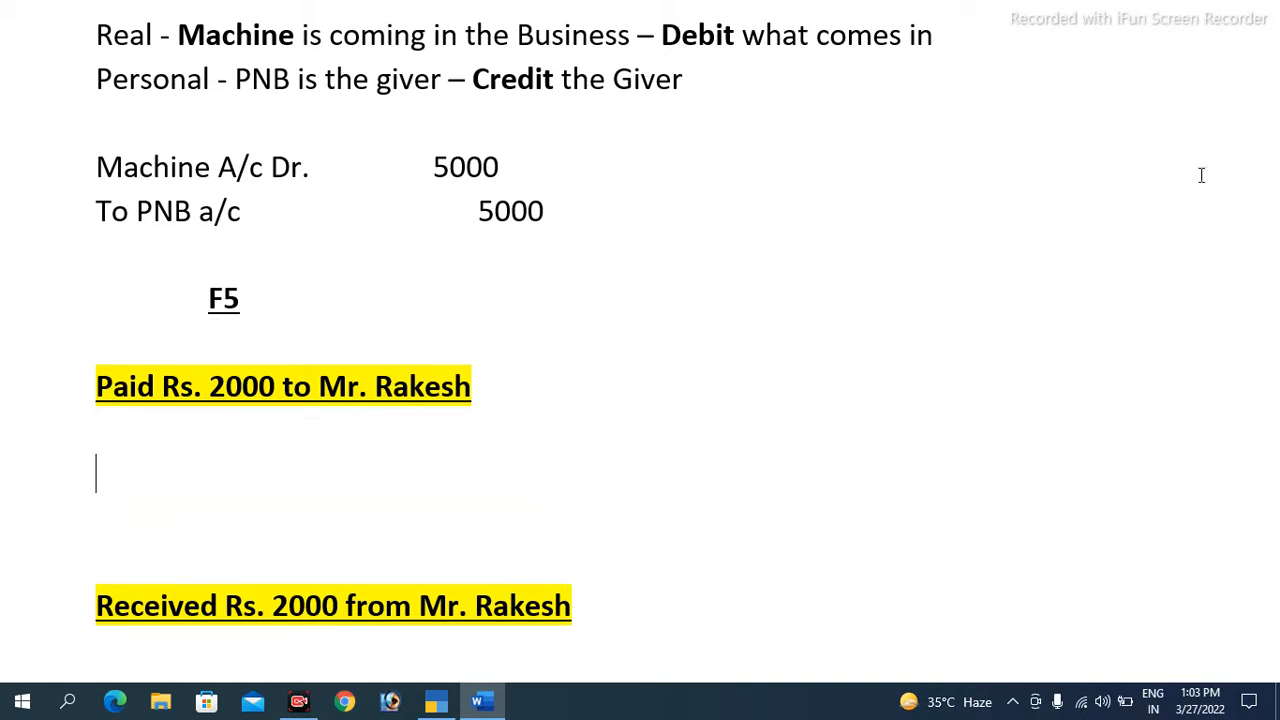
# - Write "Real - Cash is going out -" under the "Paid Rs. 2000" heading, with "Cash" in bold
pyautogui.write('xf')
pyautogui.press('BackSpace')
pyautogui.press('BackSpace')
pyautogui.write('Cash is going out - Real -')
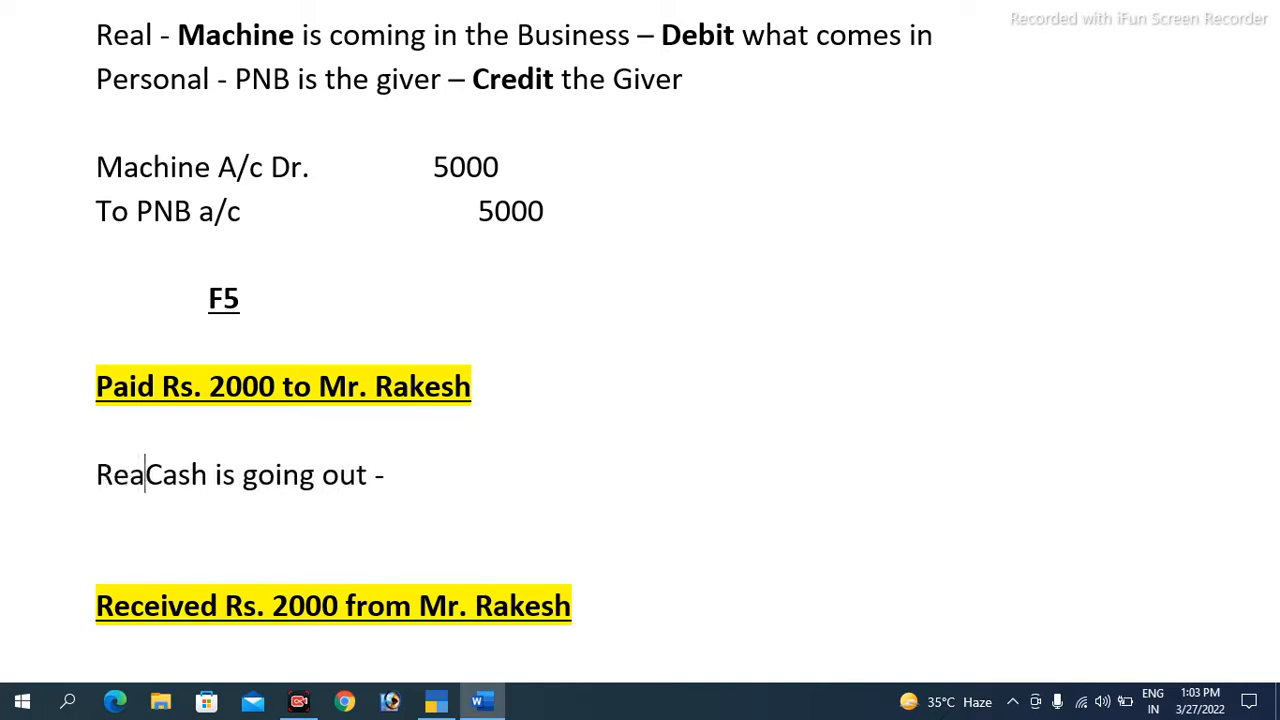
pyautogui.hotkey('shift', 'Right')
pyautogui.hotkey('shift', 'Right')
pyautogui.hotkey('shift', 'Right')
pyautogui.hotkey('shift', 'Right')
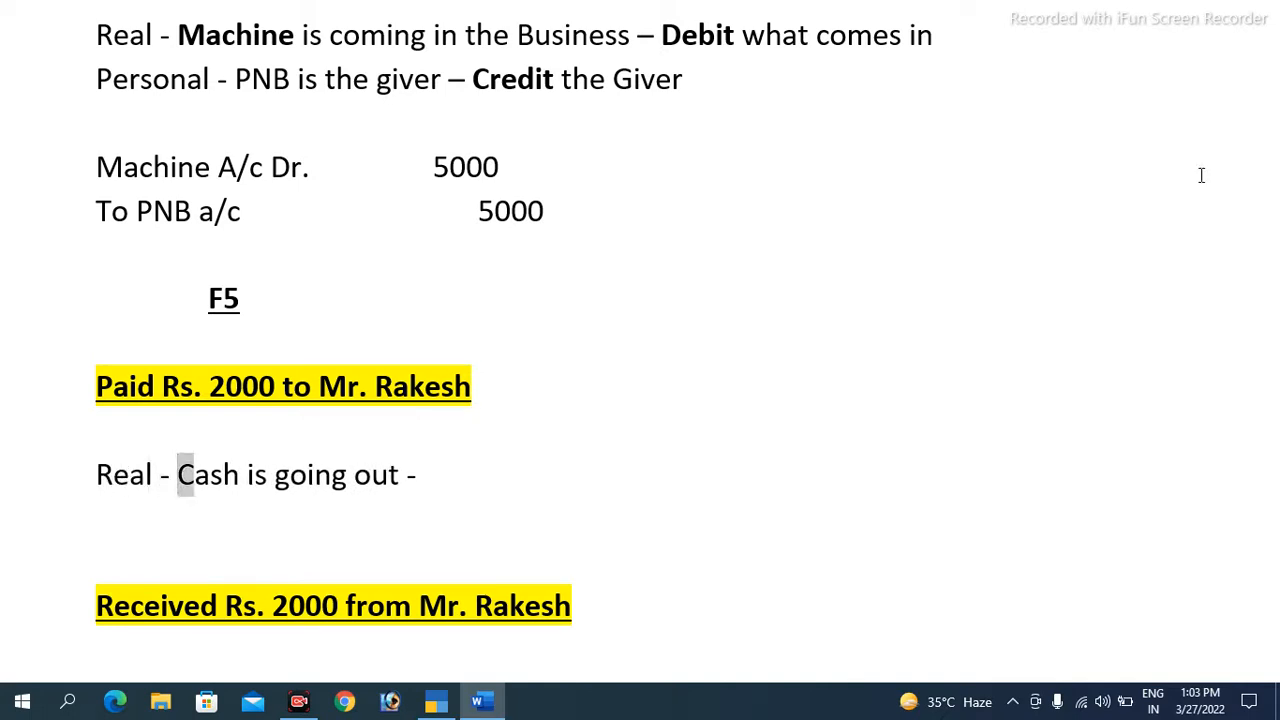
pyautogui.hotkey('ctrl', 'b')
# - Complete the Real account line with "Credit what goes out", setting "Credit" in bold
pyautogui.press('End')
pyautogui.write('Credit')
pyautogui.press('BackSpace')
pyautogui.hotkey('shift', 'Left')
pyautogui.hotkey('shift', 'Left')
pyautogui.hotkey('shift', 'Left')
pyautogui.hotkey('shift', 'Left')
pyautogui.hotkey('shift', 'Left')
pyautogui.hotkey('shift', 'Left')
pyautogui.hotkey('ctrl', 'b')
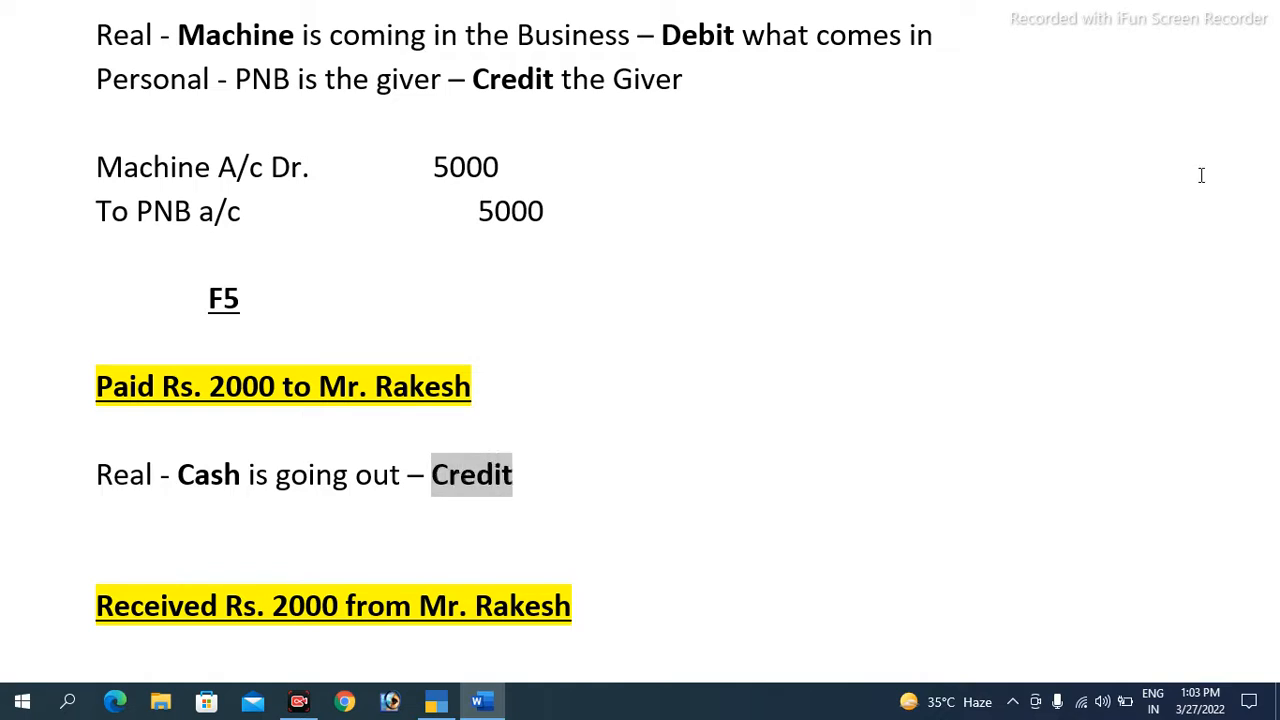
pyautogui.press('End')
pyautogui.write('what ')
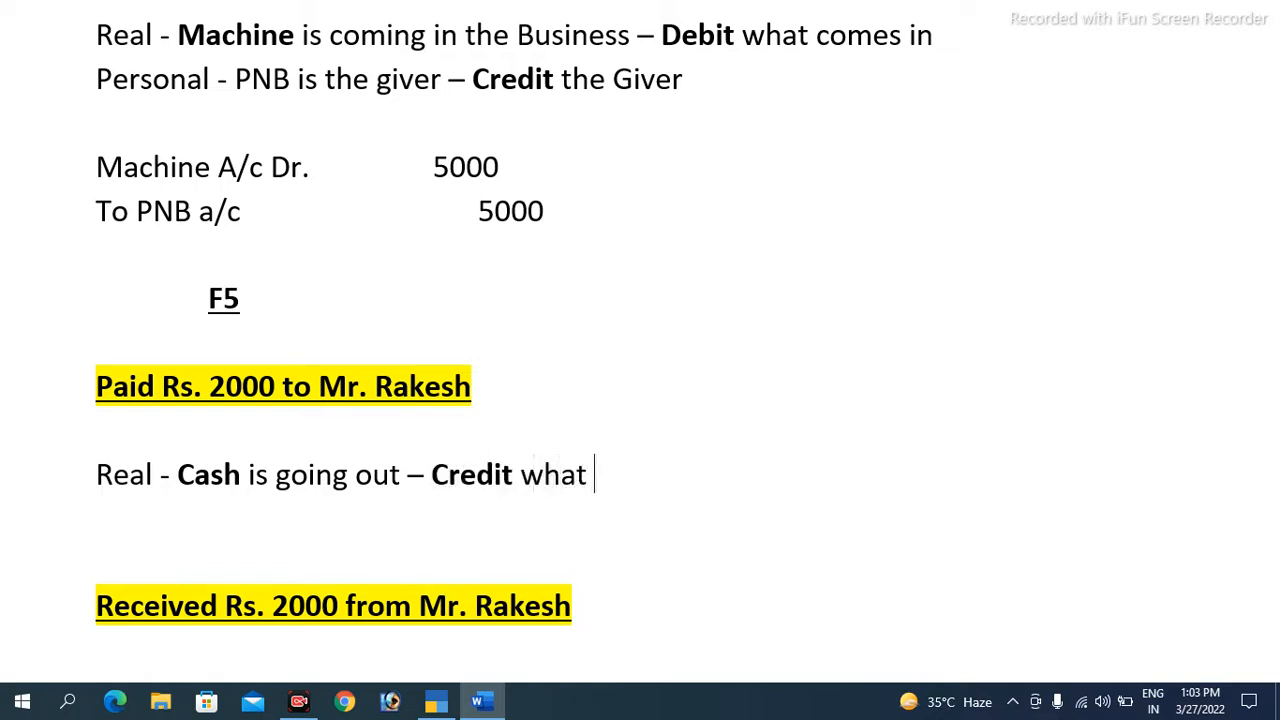
pyautogui.write('goes out')
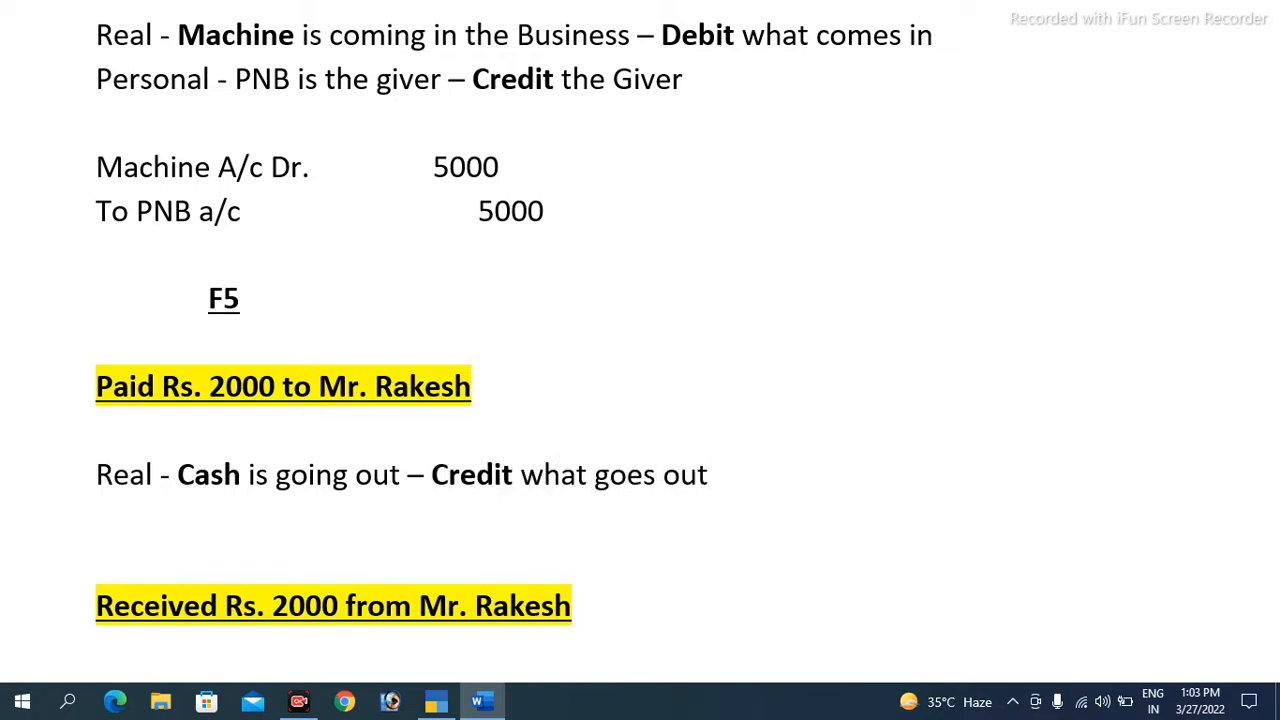
# - Add a line beginning "Personal –" that names the payee as the Receiver and ends with a dash
pyautogui.press('Return')
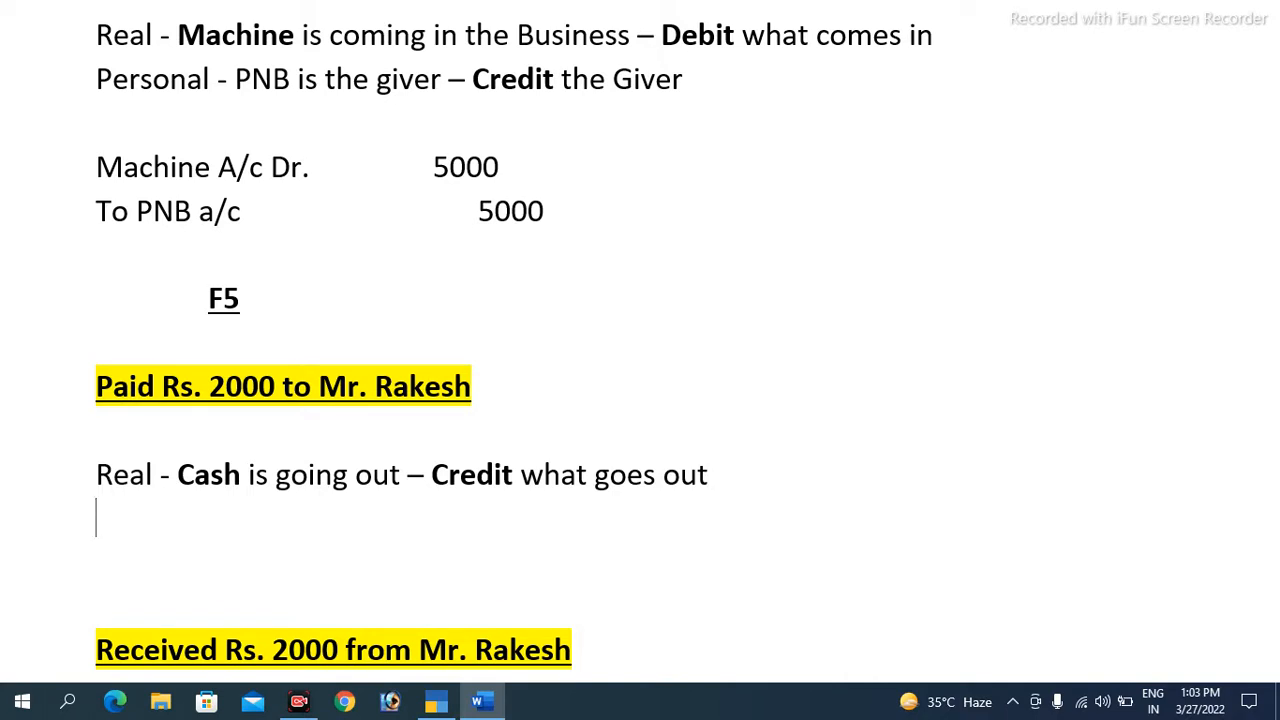
pyautogui.write('Personal - ')
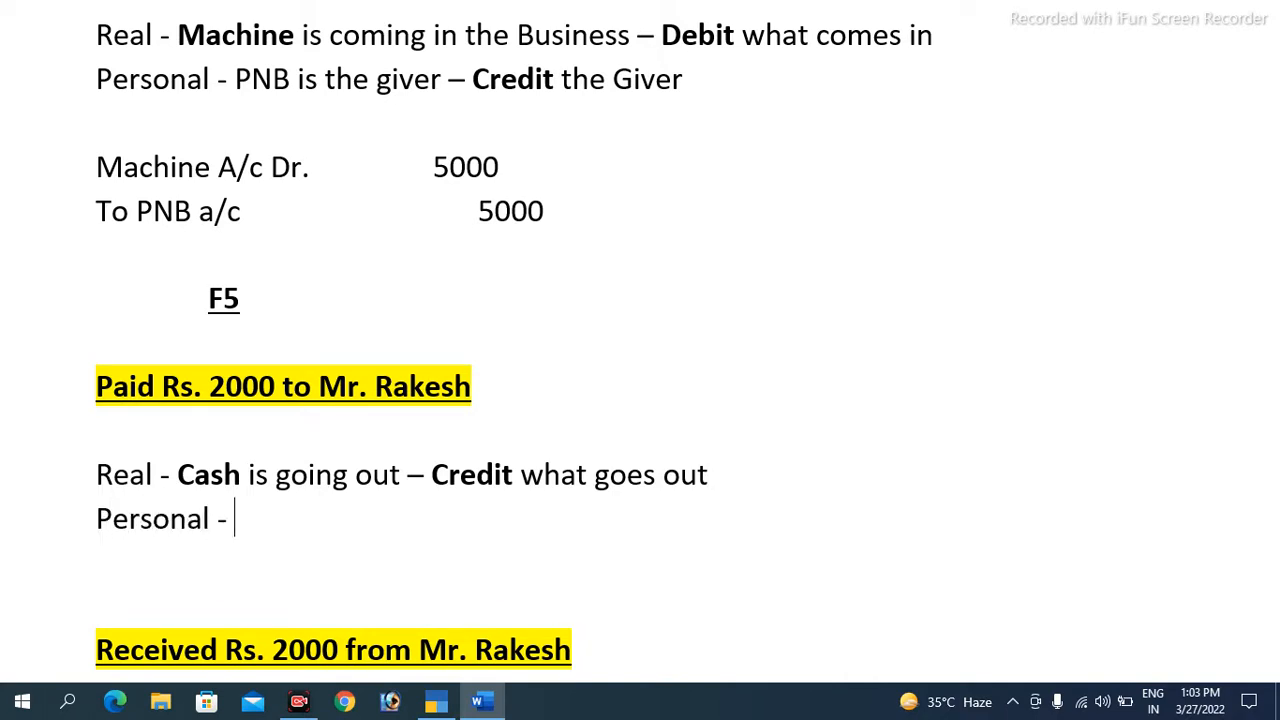
pyautogui.write('Mr. Ra')
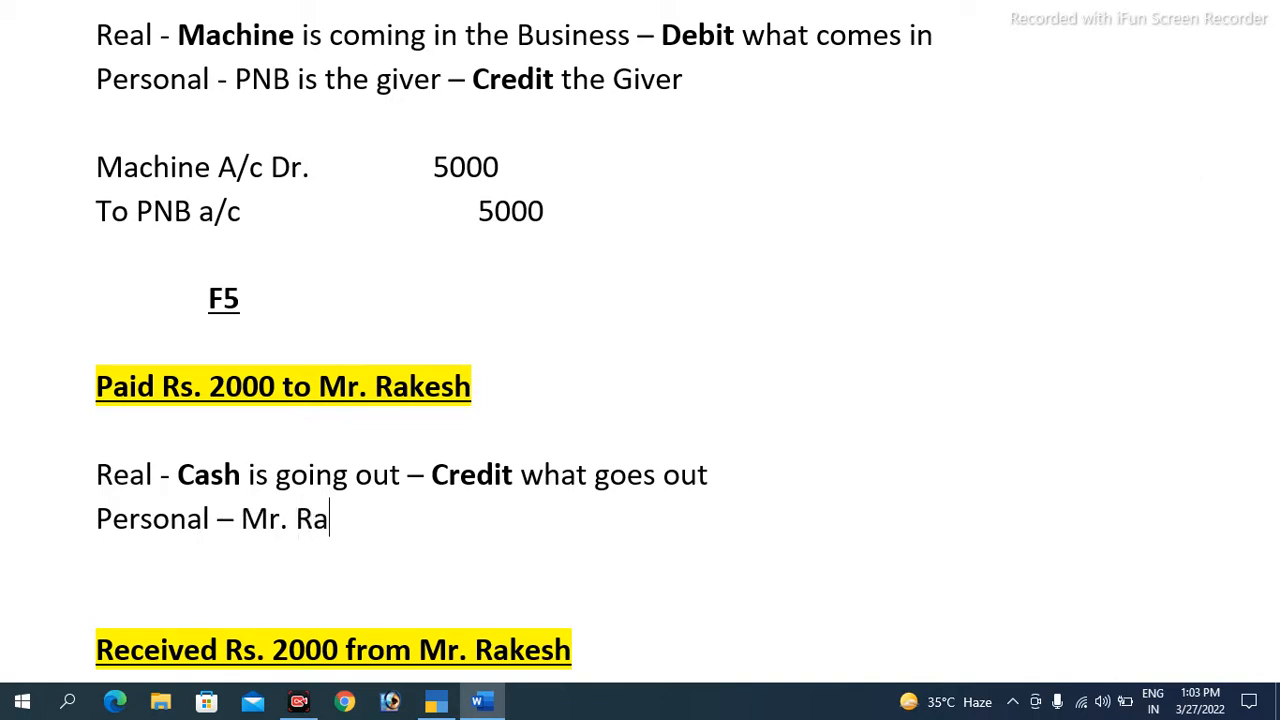
pyautogui.write('kesh is the ')
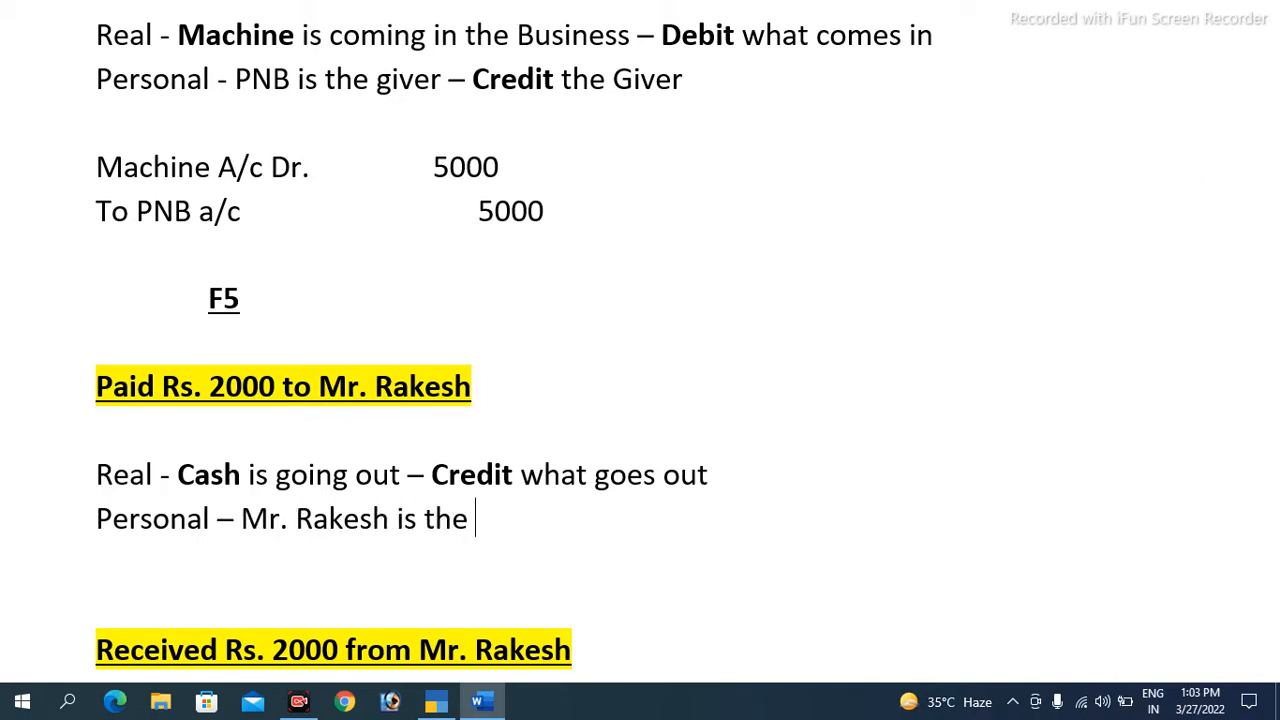
pyautogui.write('Rceiver')
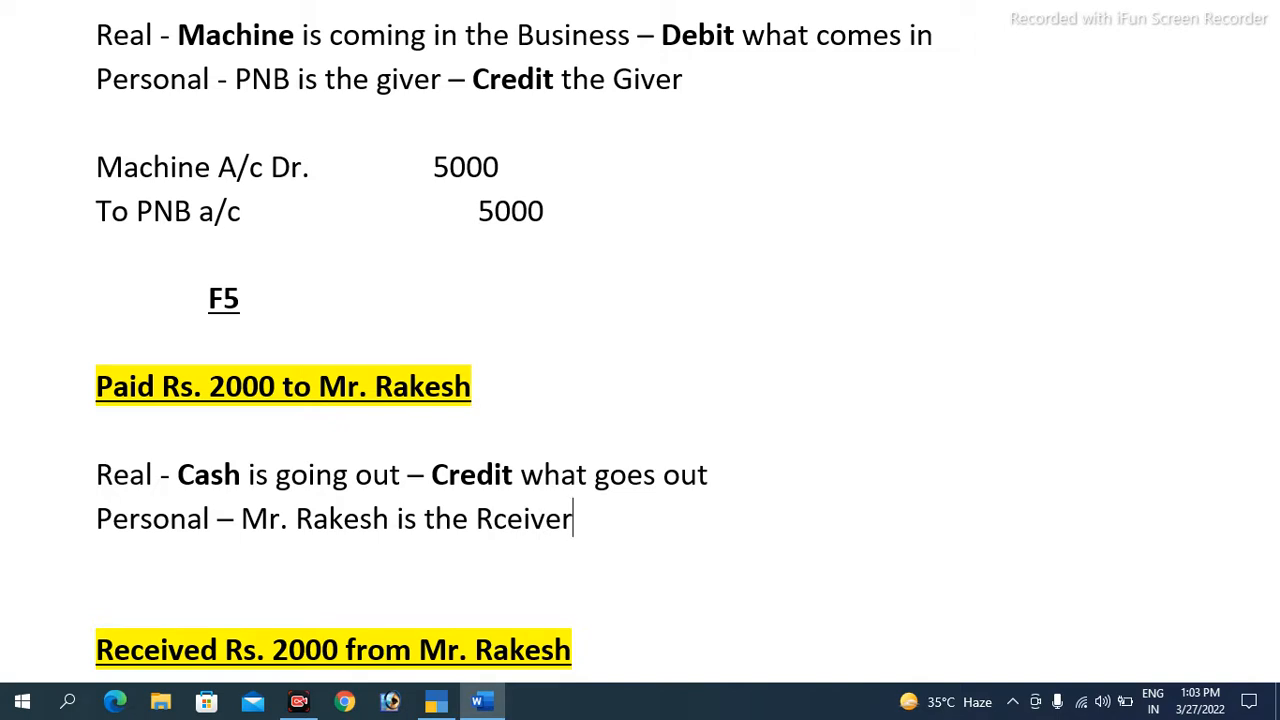
pyautogui.press('Left')
pyautogui.press('Left')
pyautogui.press('Left')
pyautogui.press('Left')
pyautogui.press('Left')
pyautogui.write('e')
pyautogui.press('End')
pyautogui.write('-')
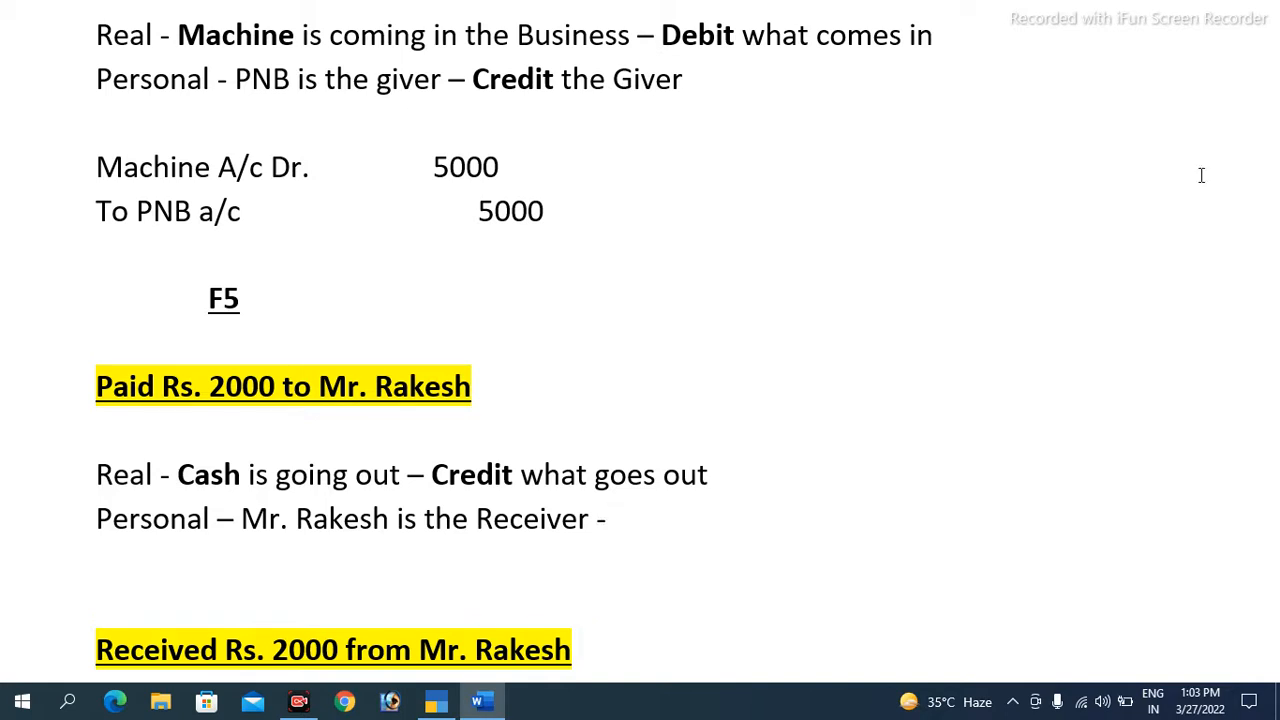
# - Complete the Personal account line with "Debit the Receiver", setting "Debit" in bold, and end the line
pyautogui.hotkey('ctrl', 'b')
pyautogui.write('Debit')
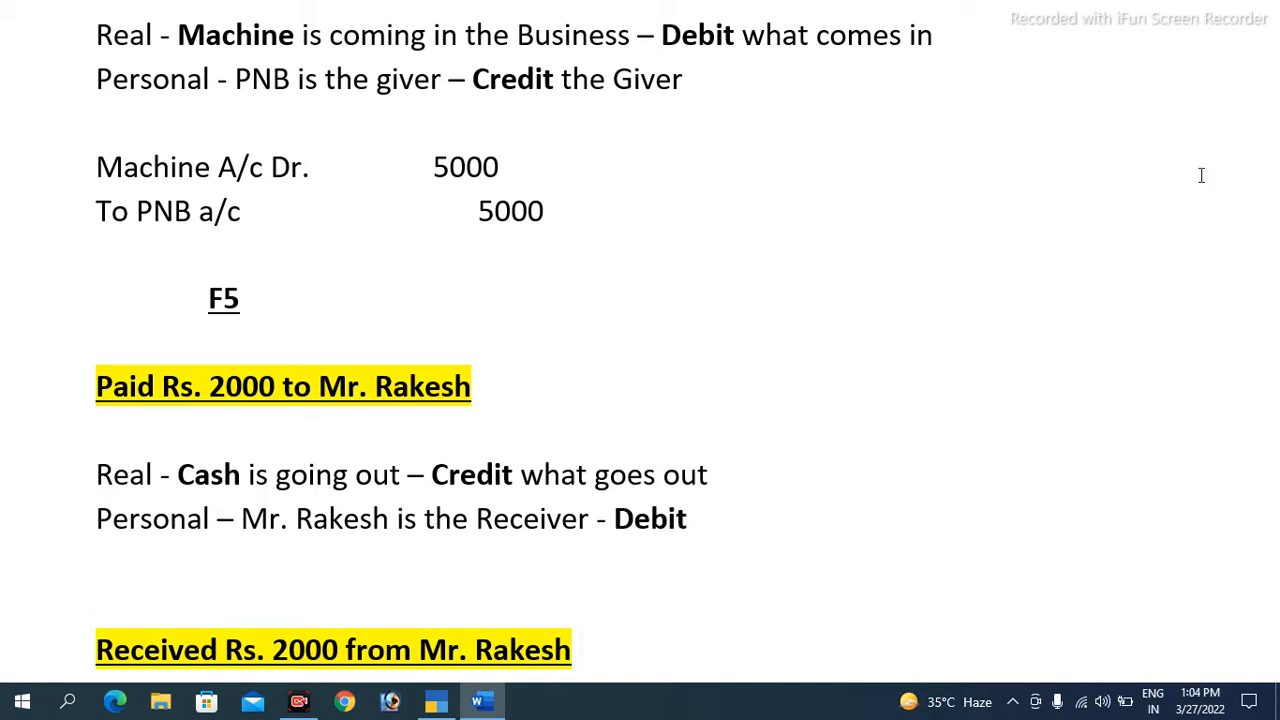
pyautogui.hotkey('ctrl', 'b')
pyautogui.write('the Recei')
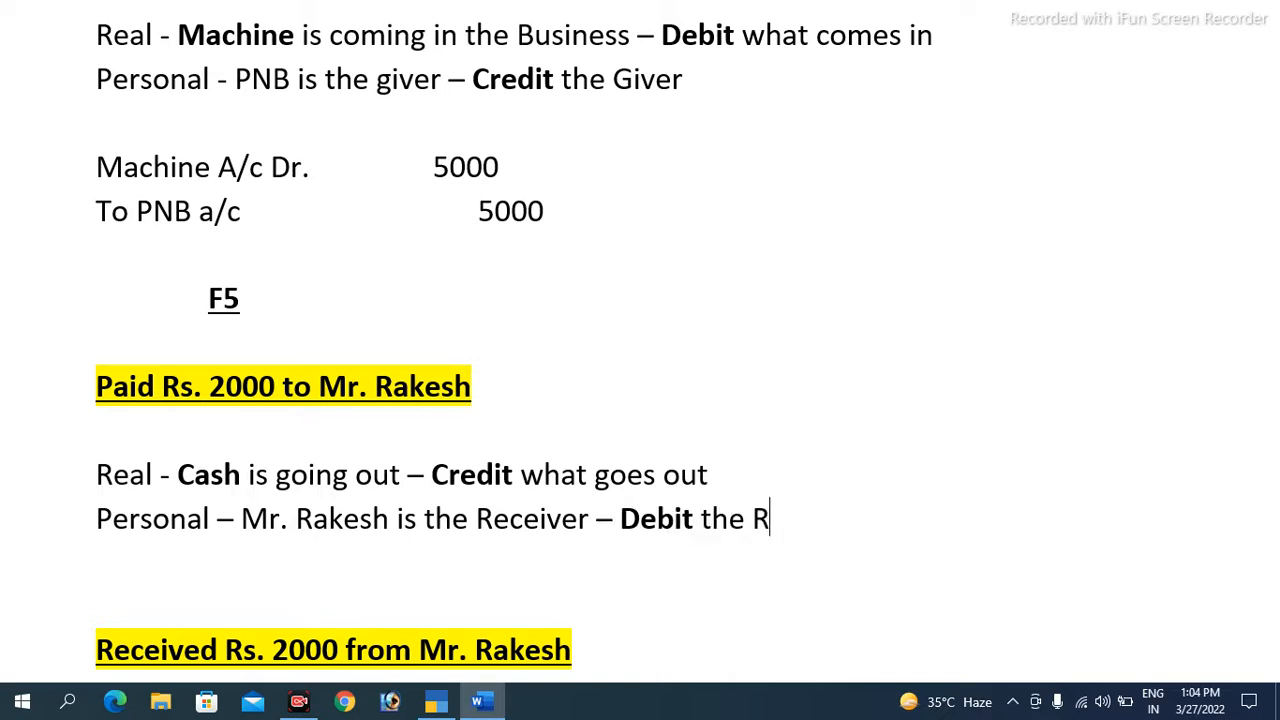
pyautogui.write('ver')
pyautogui.press('Return')
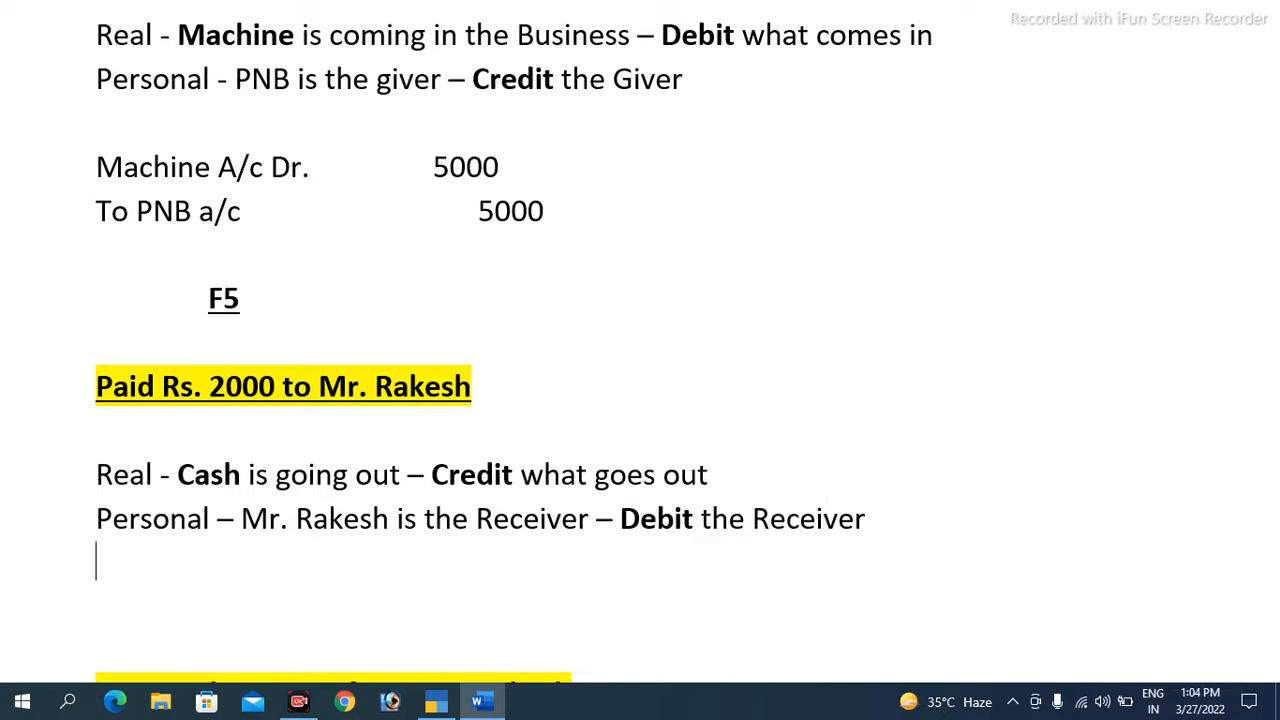
# - Below the Personal line, write the journal entry's debit line for the payee's "a/c Dr." with the amount 2000
pyautogui.press('Return')
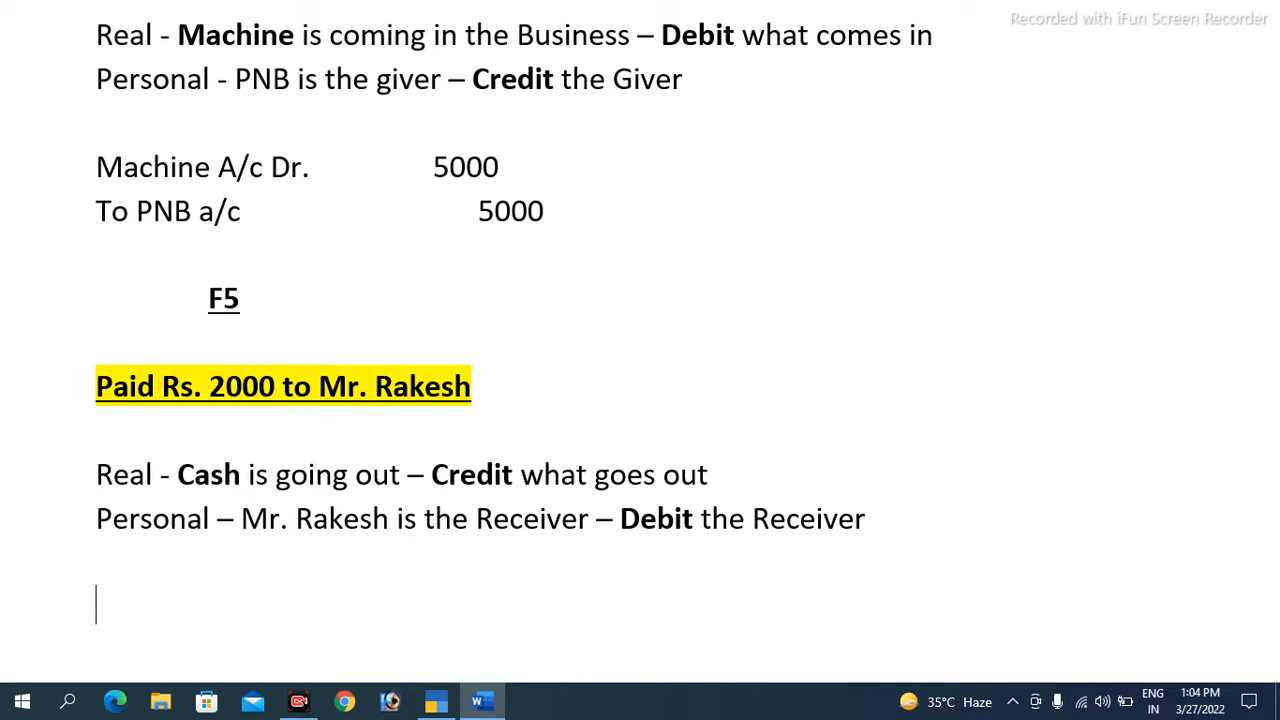
pyautogui.write('Mr. Rakesh a/')
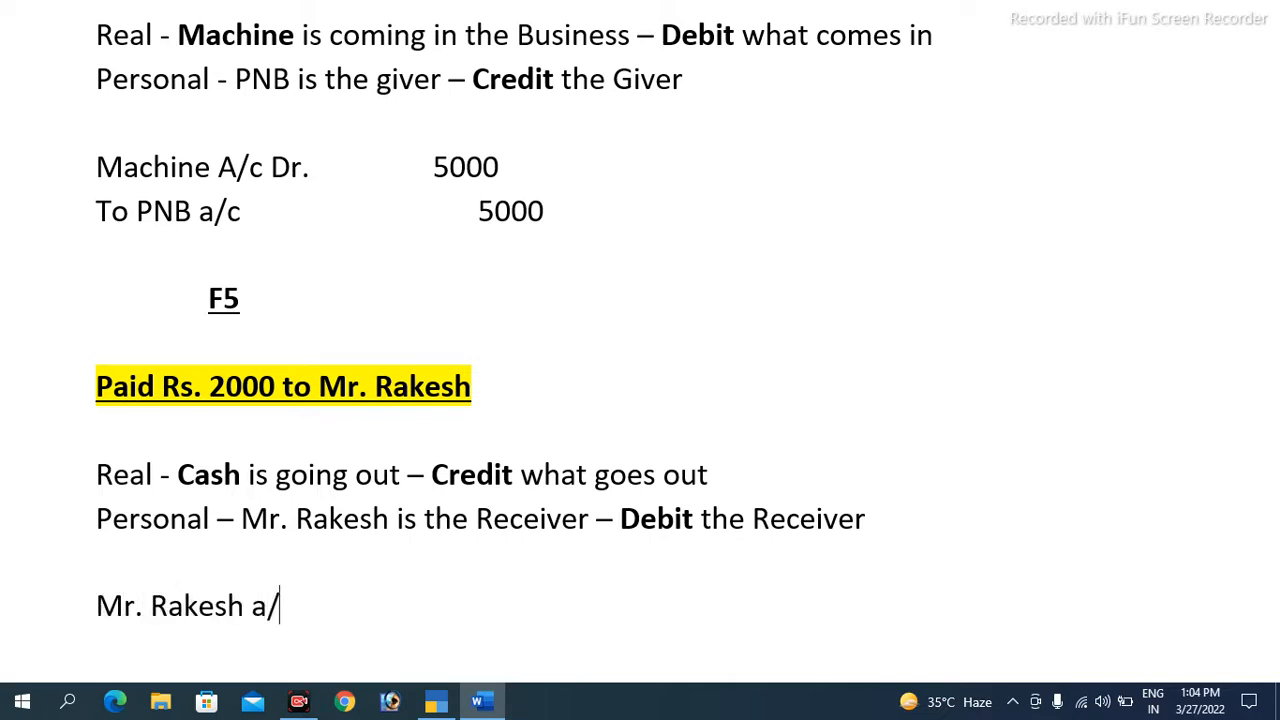
pyautogui.write('c Dr.')
pyautogui.press('Tab')
pyautogui.press('Tab')
pyautogui.press('Tab')
pyautogui.write('2000')
pyautogui.press('Return')
# - Add the credit line "To Cash a/c" to the journal entry, with 2000 set one tab stop further in
pyautogui.write('To ')
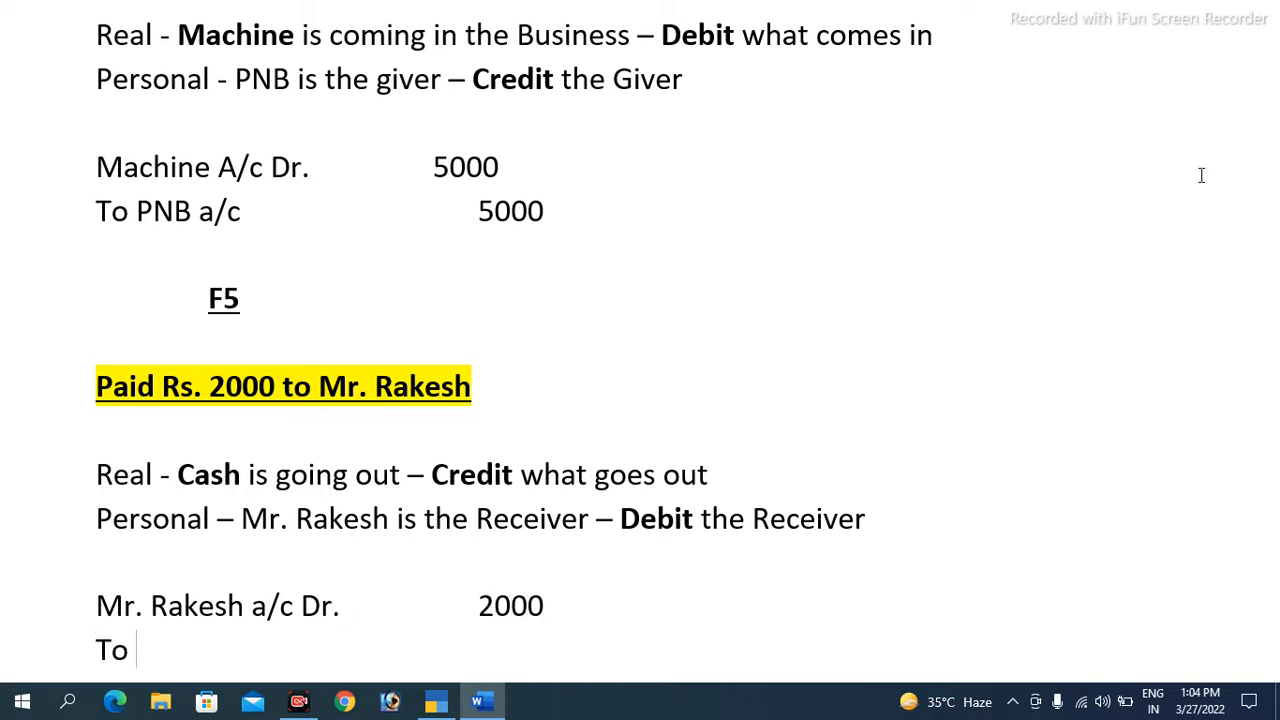
pyautogui.write('Cash a/c')
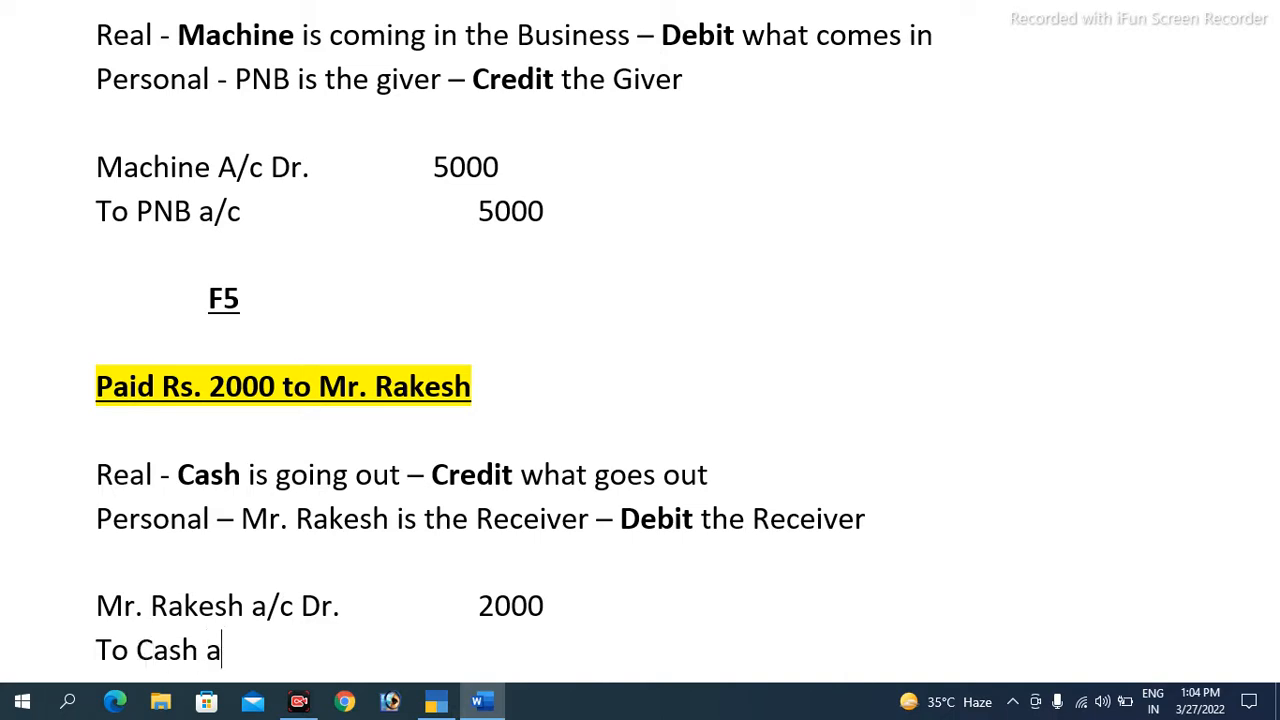
pyautogui.press('Tab')
pyautogui.press('Tab')
pyautogui.press('Tab')
pyautogui.press('Tab')
pyautogui.write('2000')
pyautogui.press('Return')
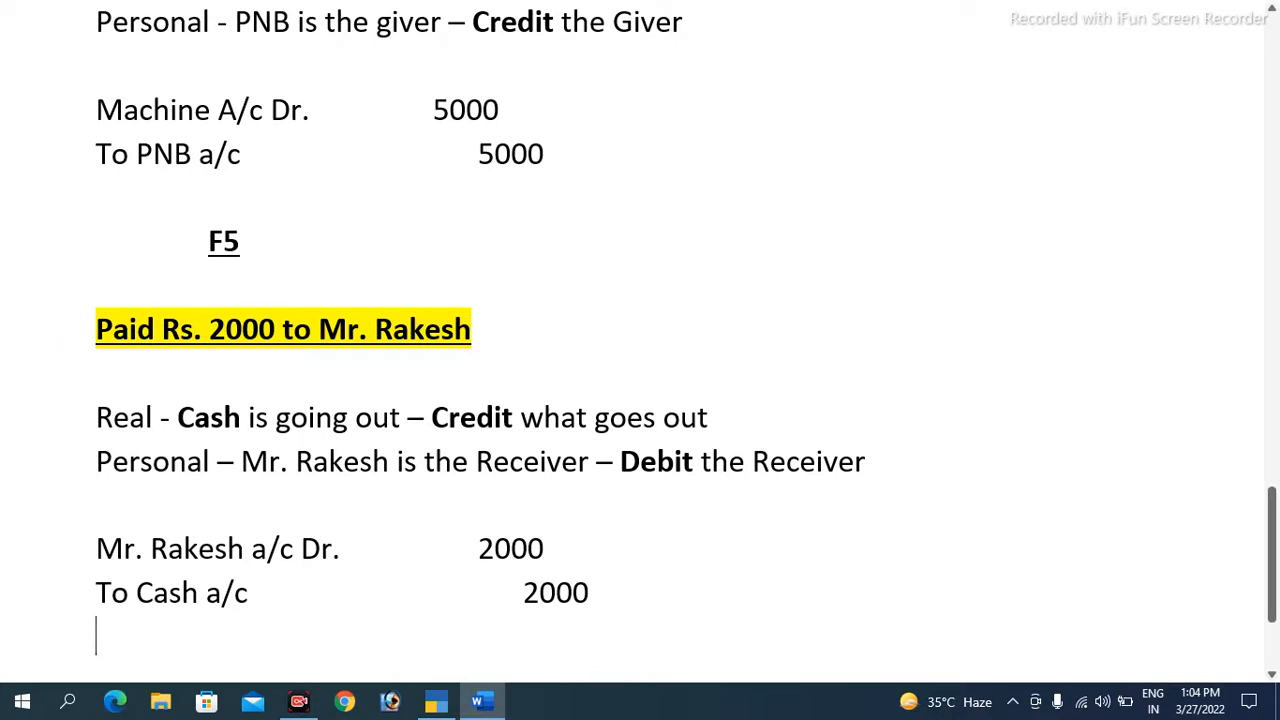
# - Add an indented bold "F5" voucher note beneath the Rs. 2000 payment's journal entry
pyautogui.hotkey('ctrl', 'b')
pyautogui.write('F5')
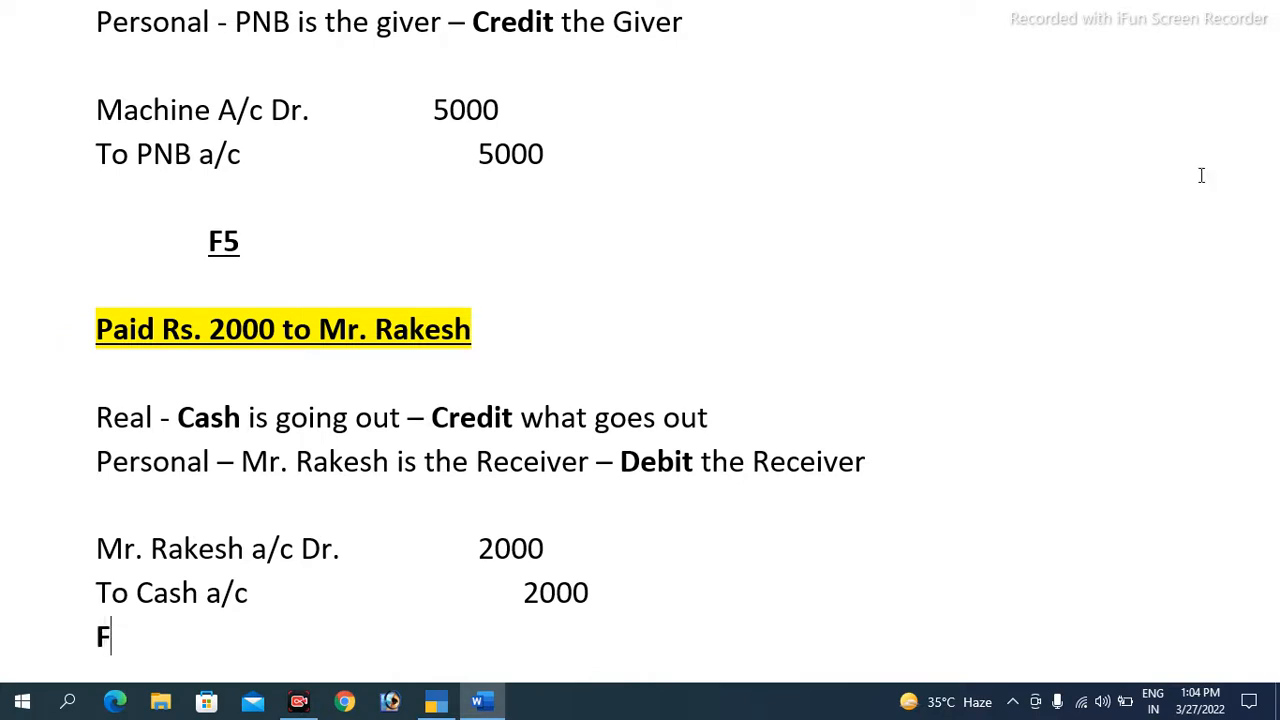
pyautogui.press('Home')
pyautogui.press('Tab')
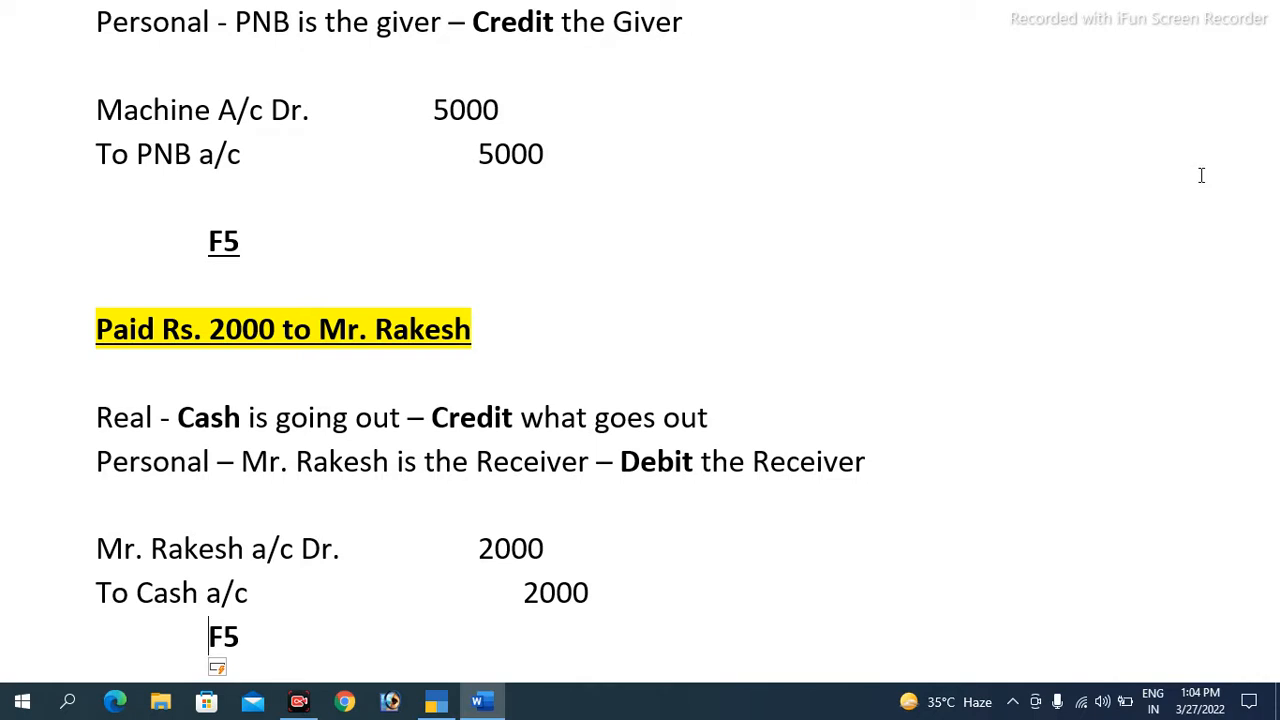
# - Switch to TallyPrime and open a new Payment voucher from the Gateway of Tally
pyautogui.hotkey('alt', 'Tab')
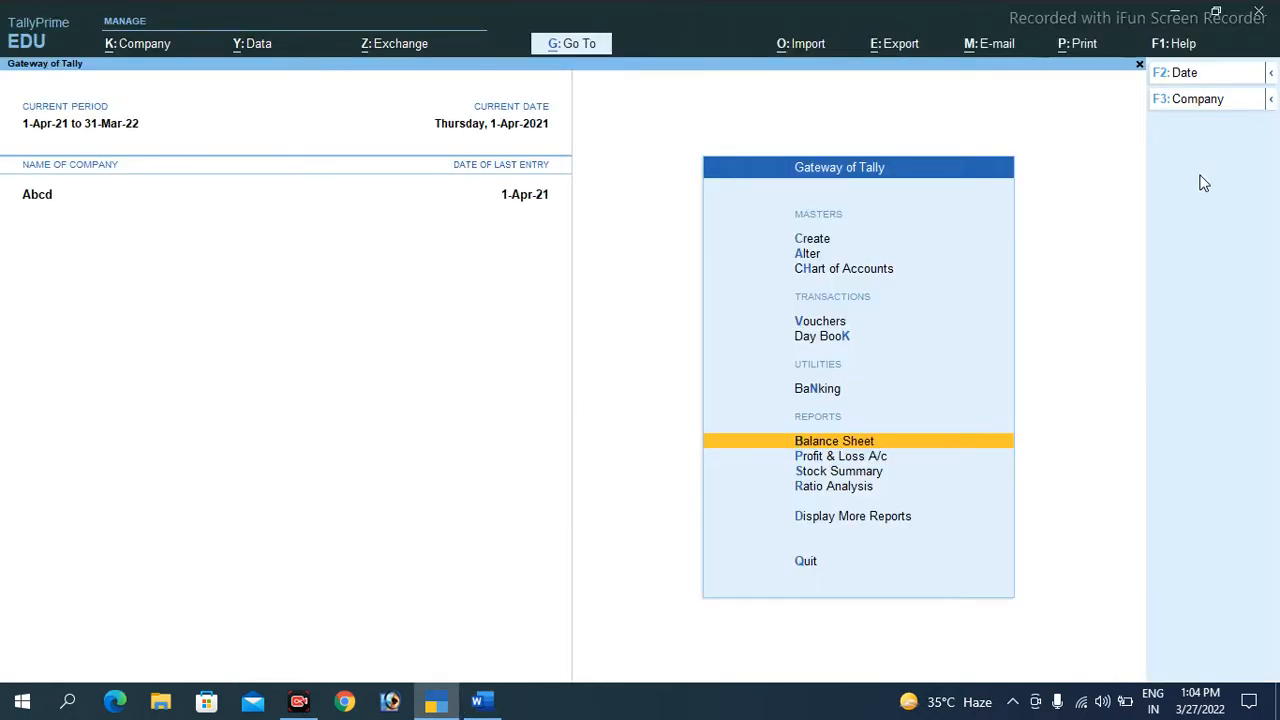
pyautogui.press('Up')
pyautogui.press('Up')
pyautogui.press('Up')
pyautogui.press('Return')
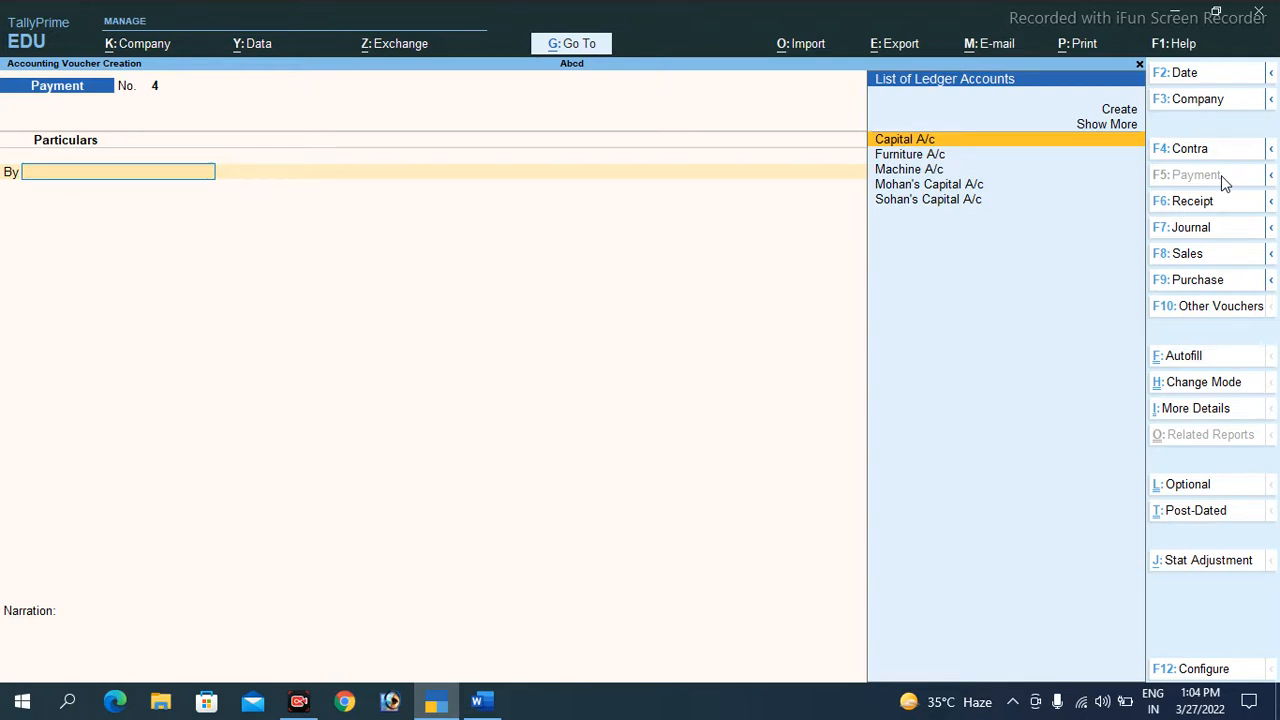
# - Start a new ledger from the voucher's debit line, naming it after the payee followed by "A/c"
pyautogui.hotkey('alt', 'c')
pyautogui.write('Mr')
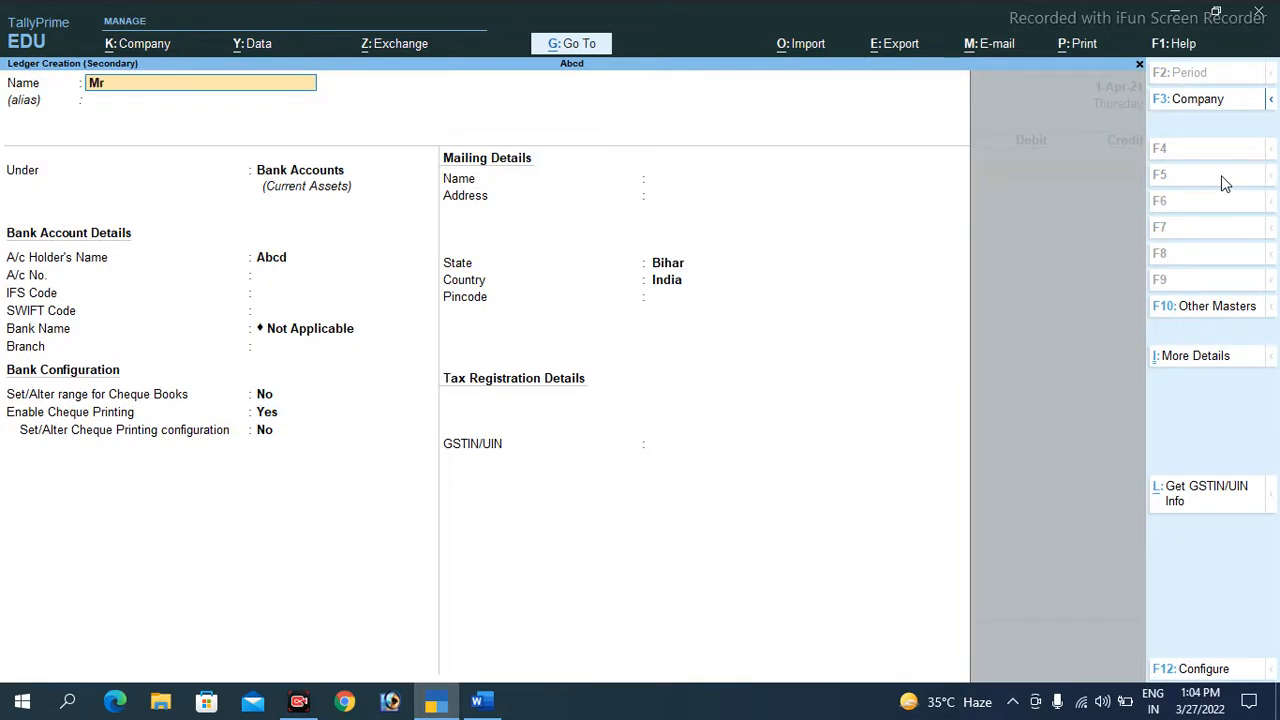
pyautogui.write('. Rakesh A/c')
pyautogui.press('Return')
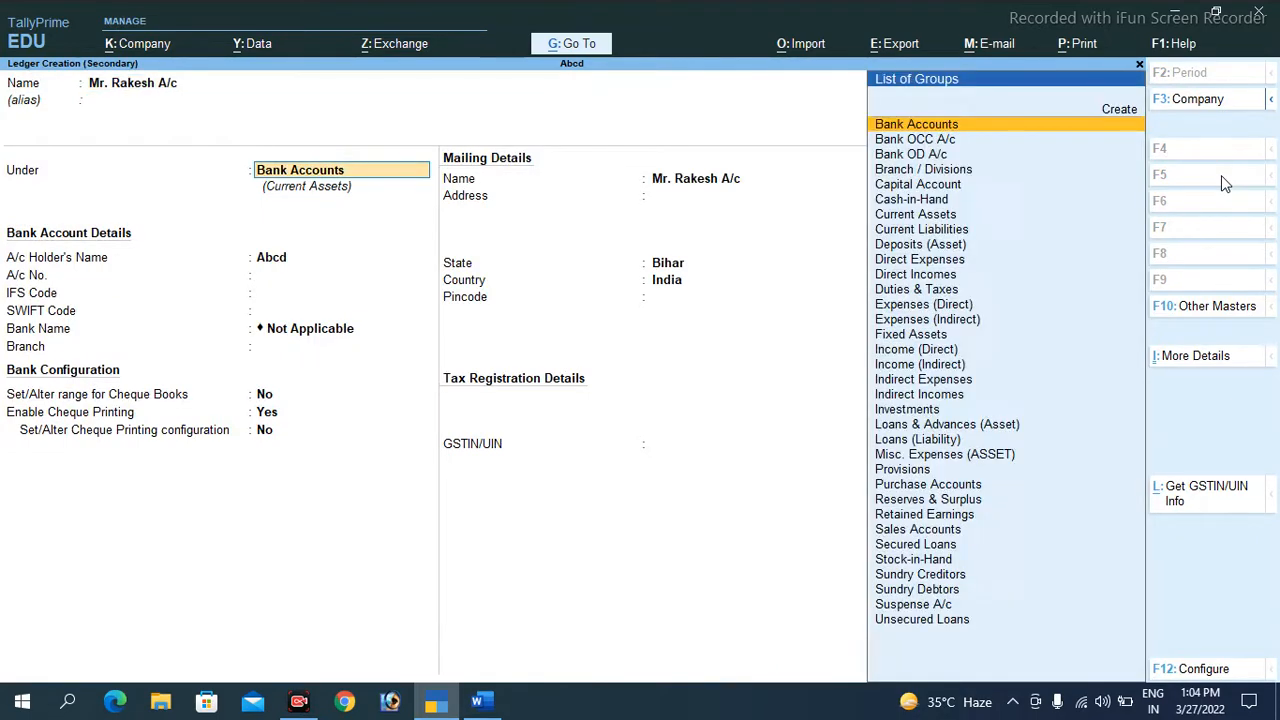
# - Place the payee's ledger under Sundry Debtors and save it with the remaining details at their defaults
pyautogui.write('Su')
pyautogui.press('Down')
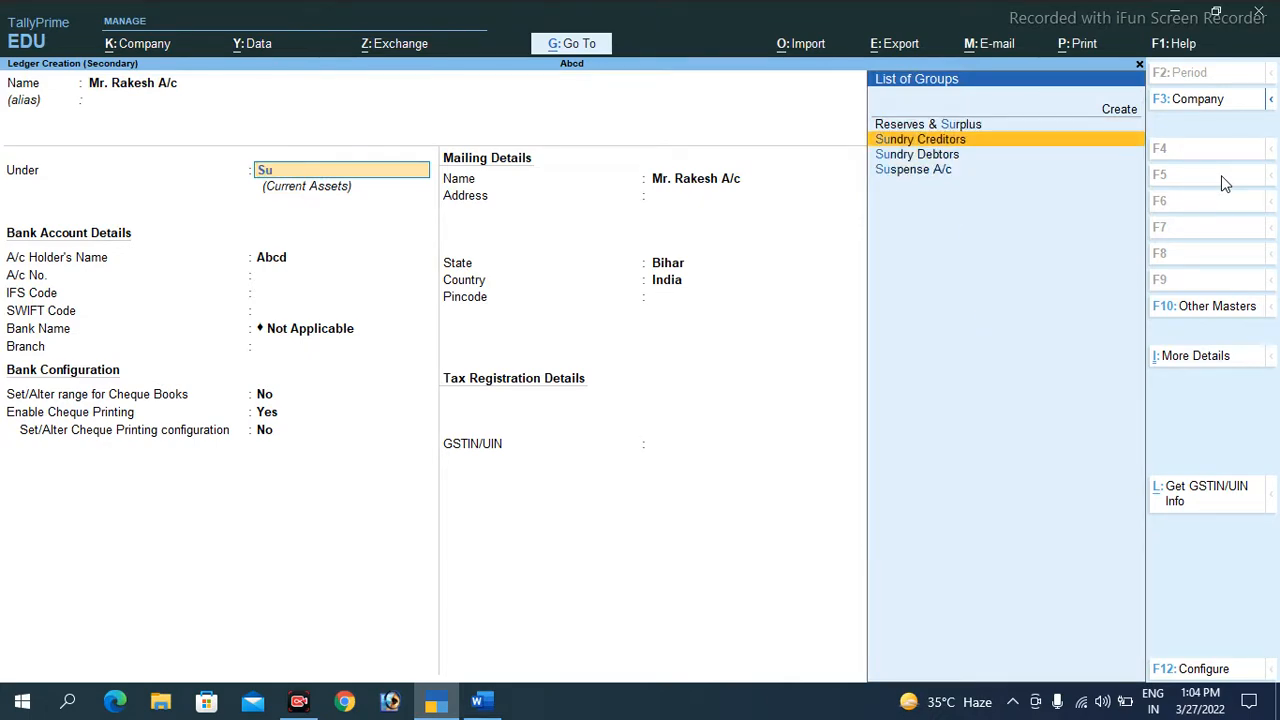
pyautogui.press('Down')
pyautogui.press('Return')
pyautogui.press('Return')
pyautogui.press('Return')
pyautogui.press('Return')
pyautogui.press('Return')
pyautogui.press('Return')
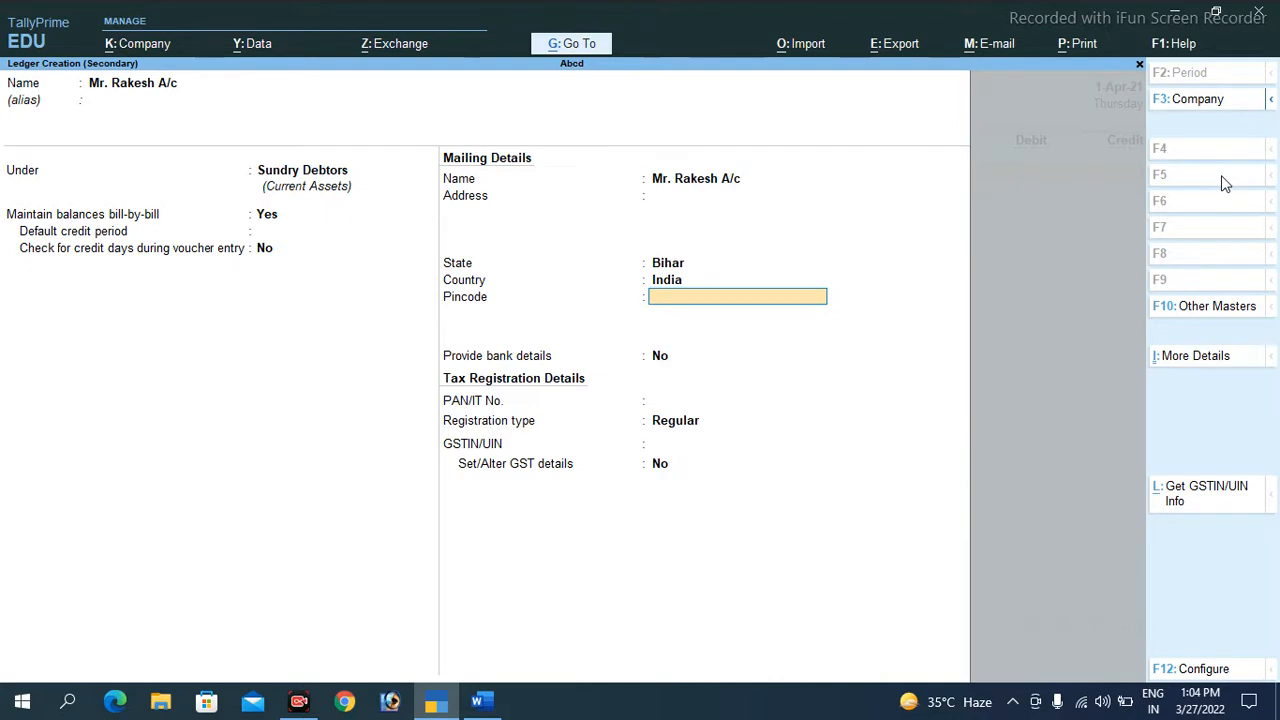
pyautogui.hotkey('ctrl', 'a')
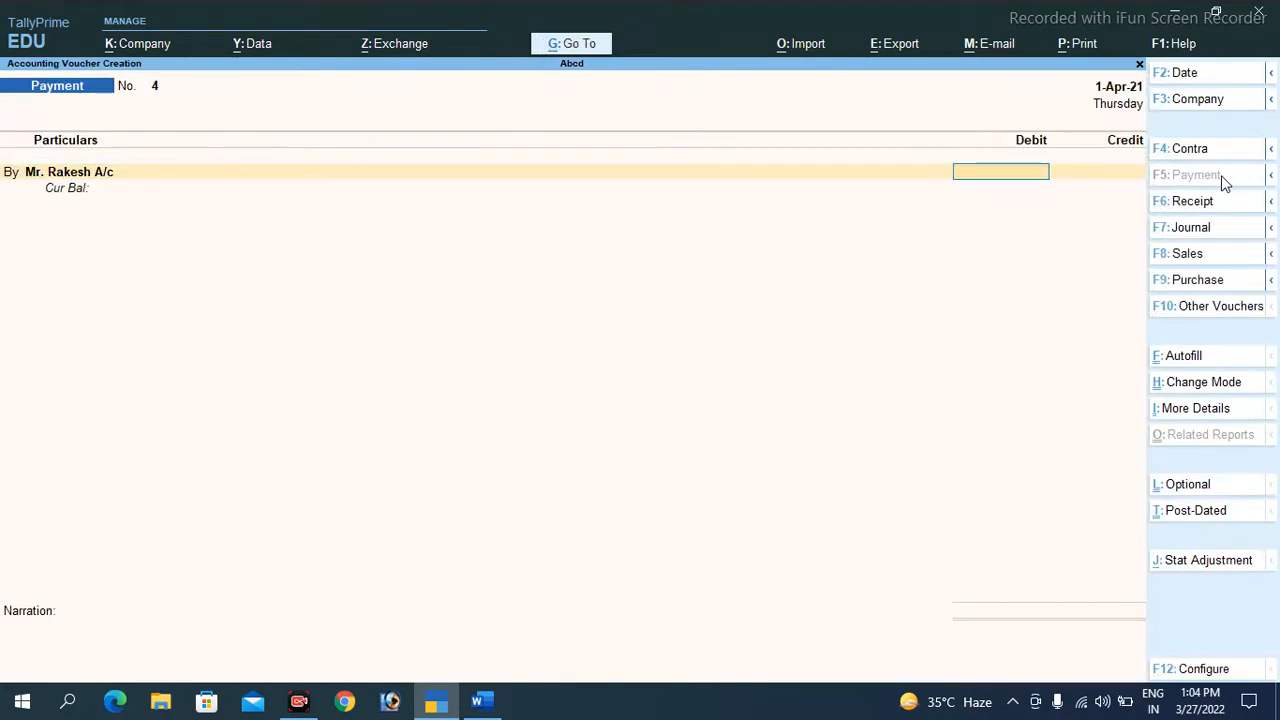
# - Debit the payee's ledger with 2000 and allocate the full amount as On Account in the bill-wise details
pyautogui.write('2000')
pyautogui.press('Return')
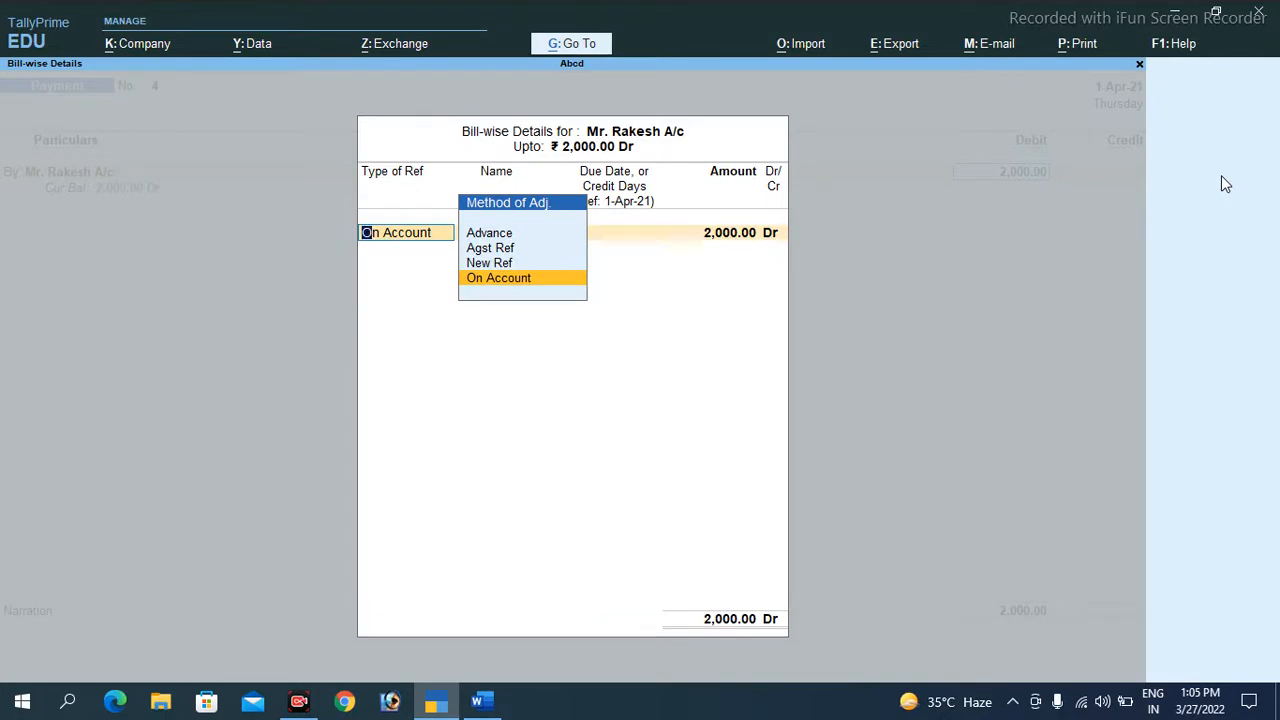
pyautogui.press('Up')
pyautogui.press('Up')
pyautogui.press('Up')
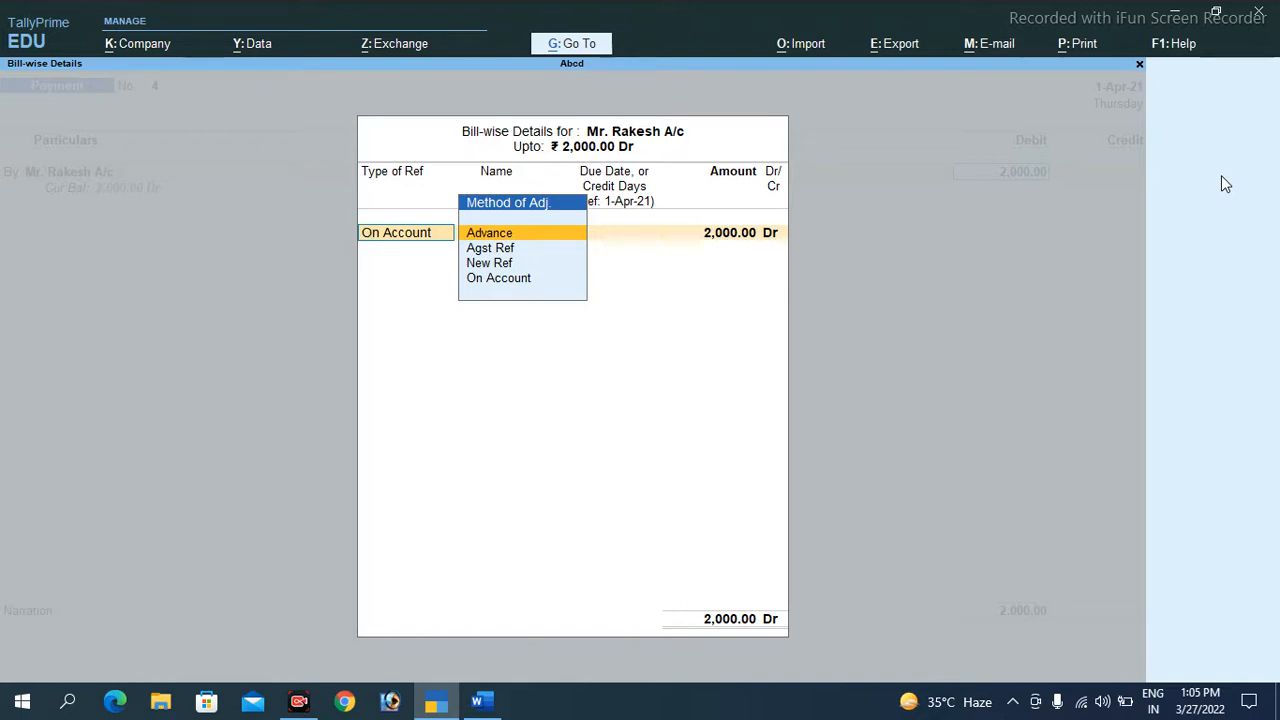
pyautogui.press('Down')
pyautogui.press('Down')
pyautogui.press('Down')
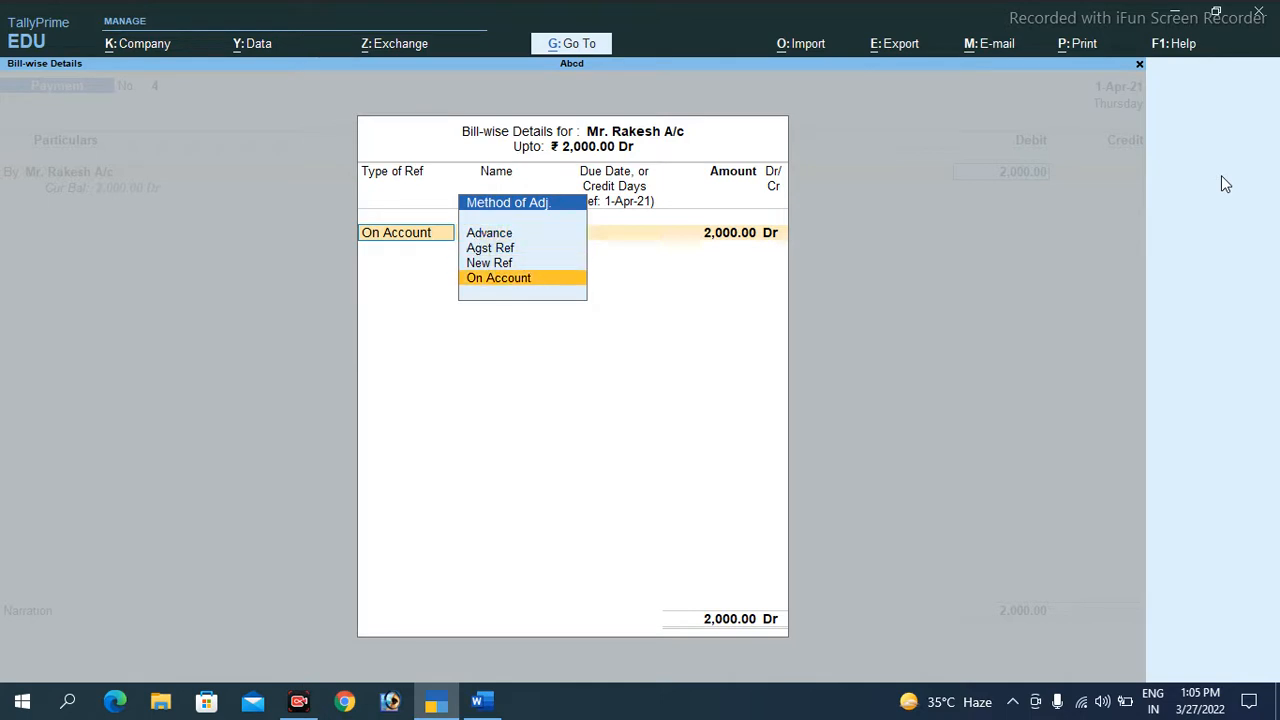
pyautogui.press('Return')
pyautogui.press('Return')
pyautogui.press('Return')
pyautogui.press('Return')
# - Credit Cash with 2000 and save the payment voucher without a narration
pyautogui.press('Down')
pyautogui.press('Return')
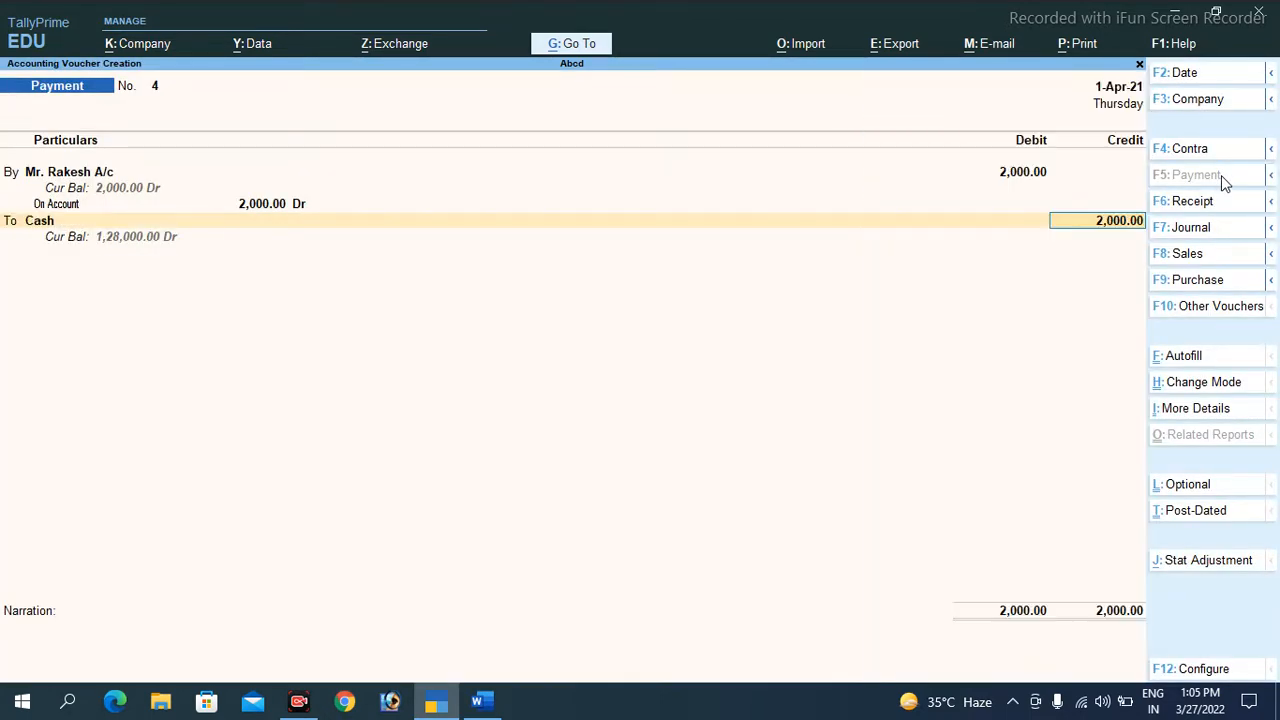
pyautogui.press('Return')
pyautogui.press('Return')
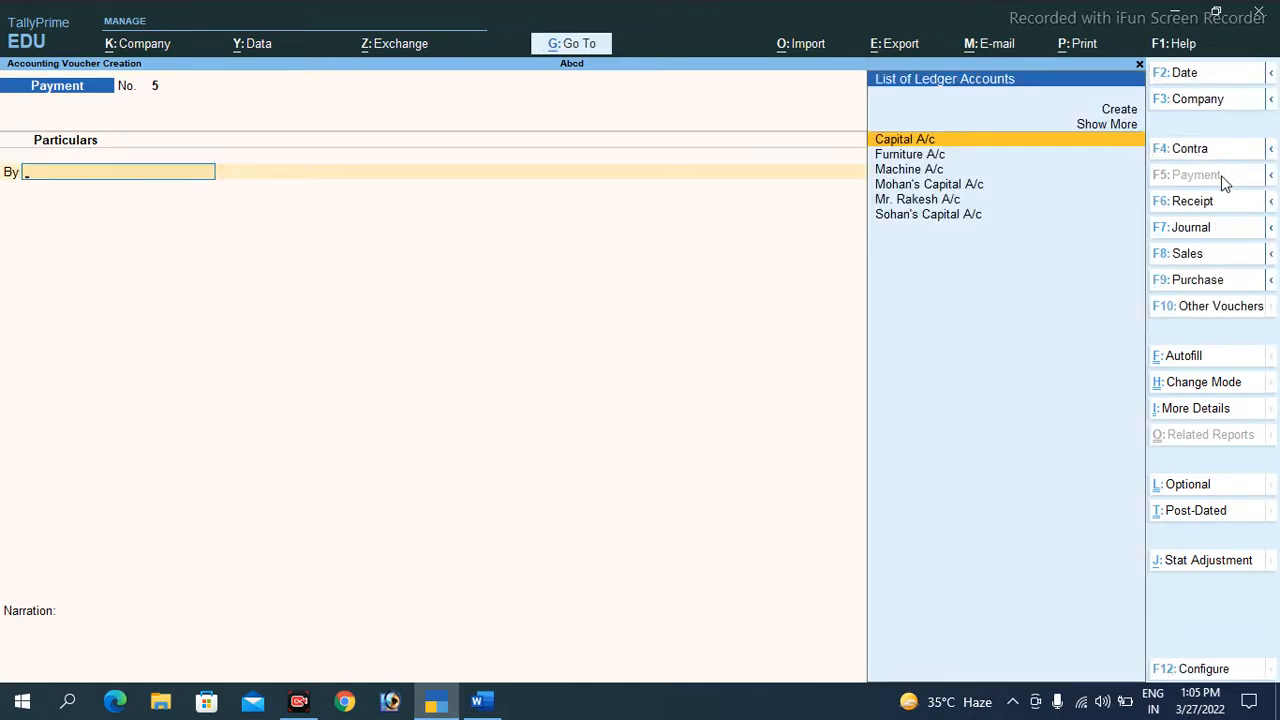
# - Switch to Word and write "Real – Cash is coming in the business -" under the "Received Rs. 2000" heading
pyautogui.hotkey('alt', 'Tab')
pyautogui.press('Down')
pyautogui.press('Down')
pyautogui.press('Down')
pyautogui.press('Down')
pyautogui.press('Down')
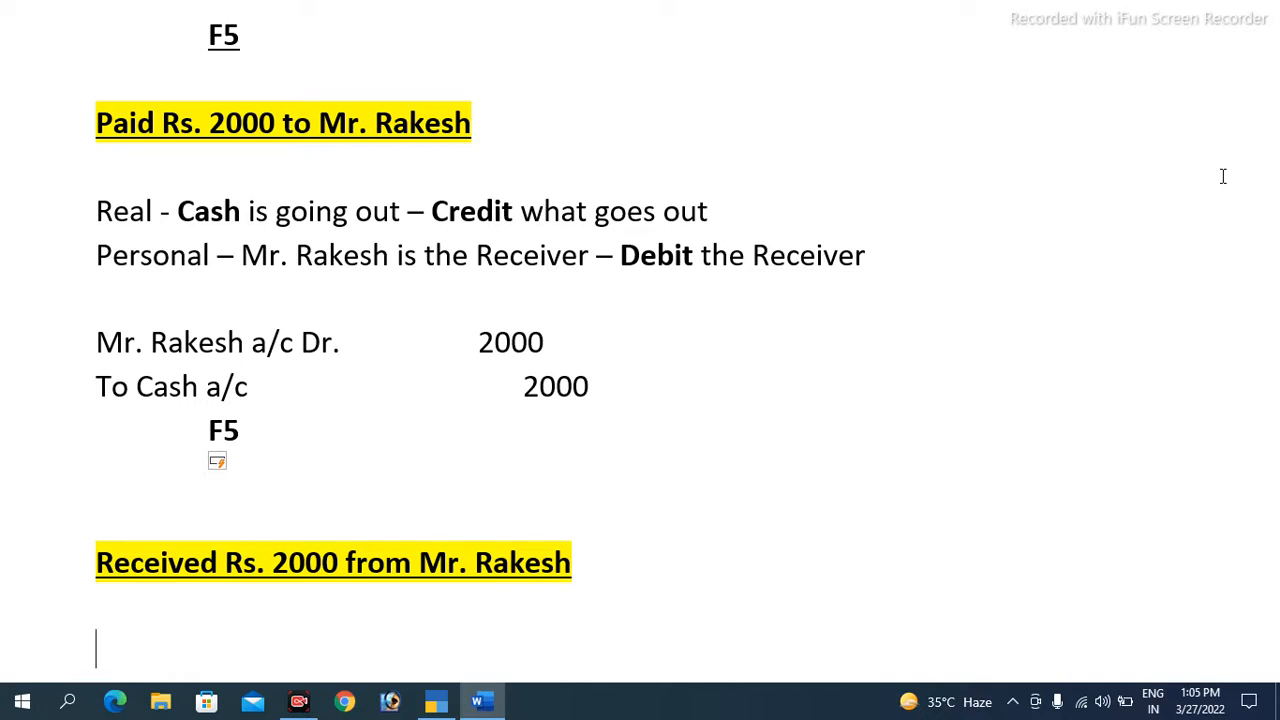
pyautogui.write('Real –')
pyautogui.write('Cash is ')
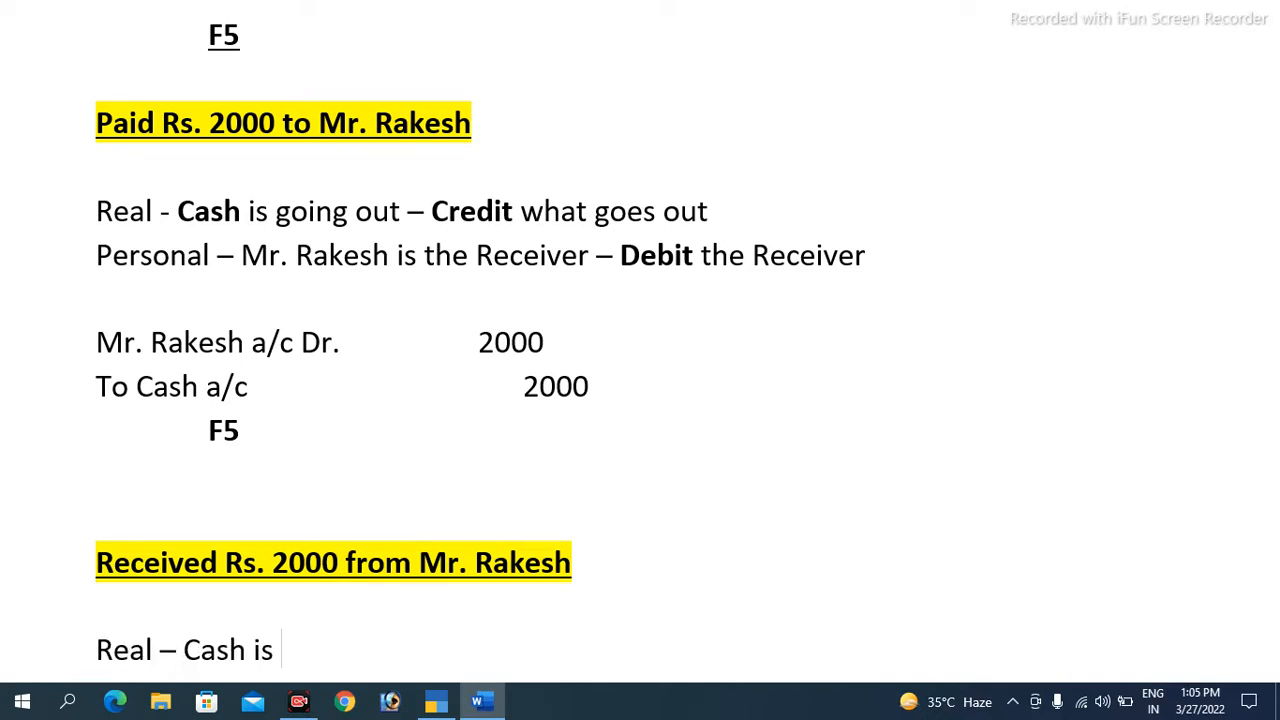
pyautogui.write('coming in t')
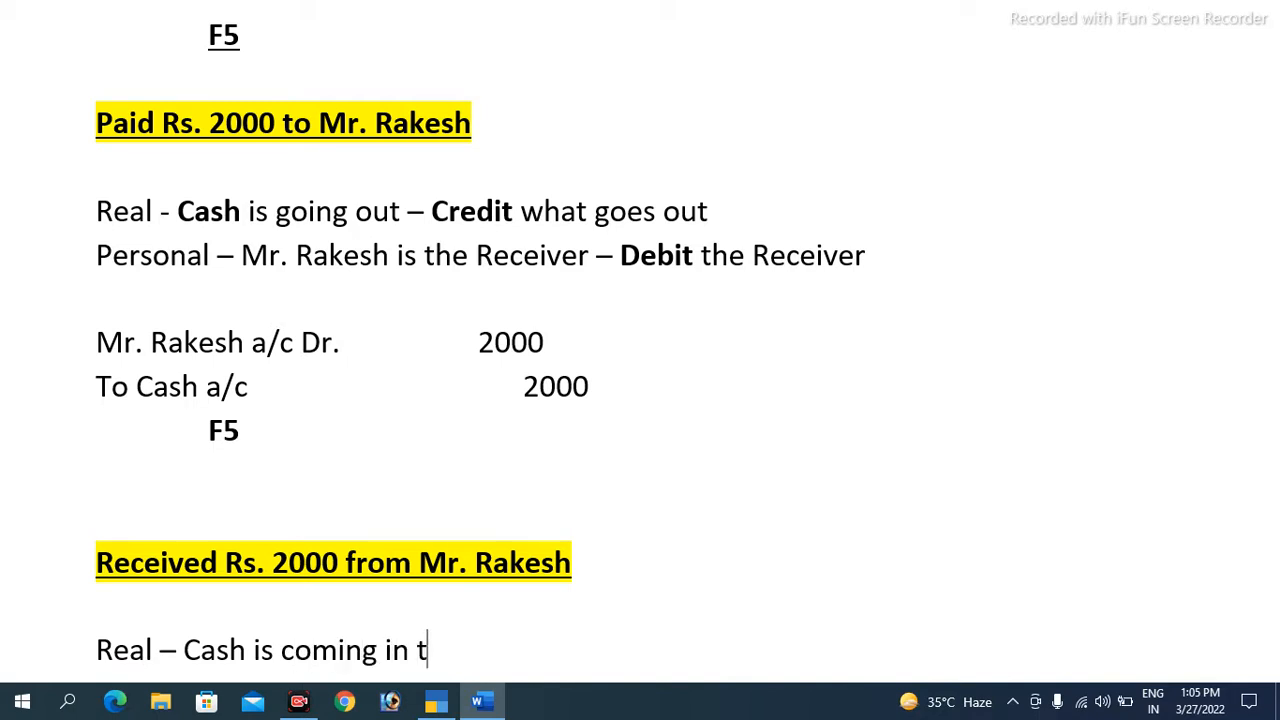
pyautogui.write('he business -')
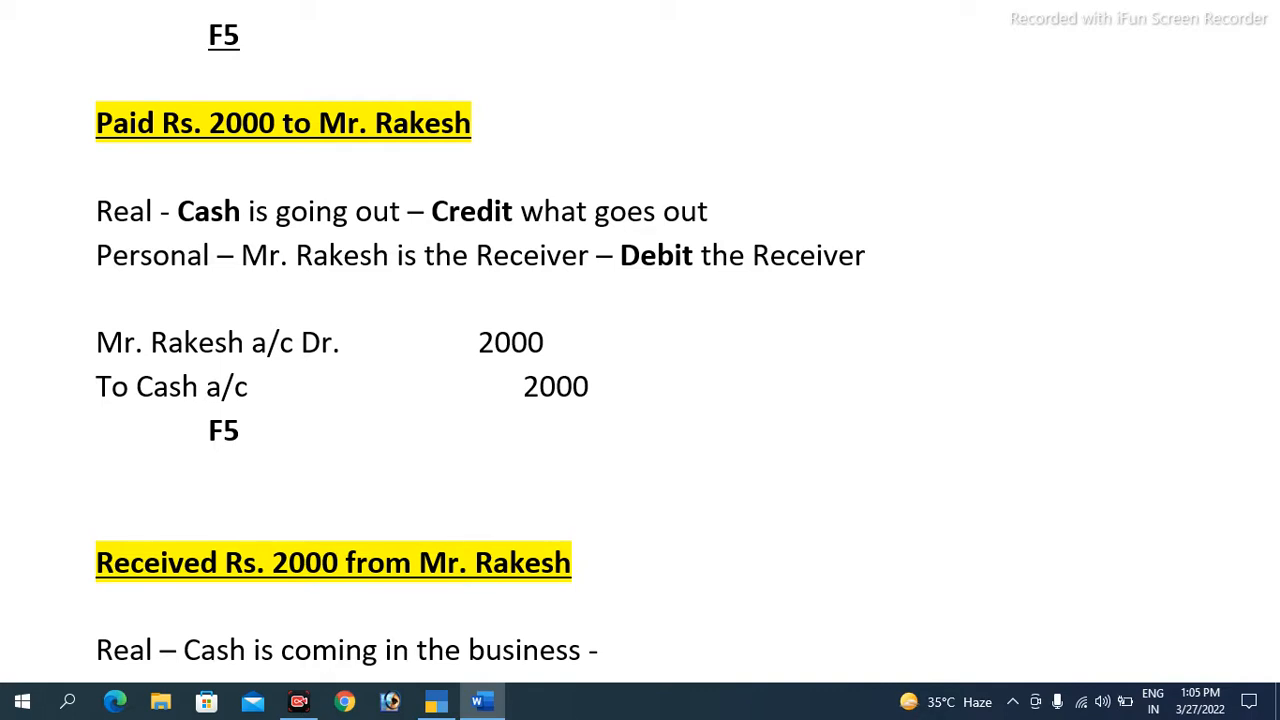
# - Complete the Real account line with "Debit what comes in", setting "Debit" in bold, and end the line
pyautogui.write(' Dev')
pyautogui.press('BackSpace')
pyautogui.write('bit')
pyautogui.hotkey('ctrl', 'b')
pyautogui.write('what co')
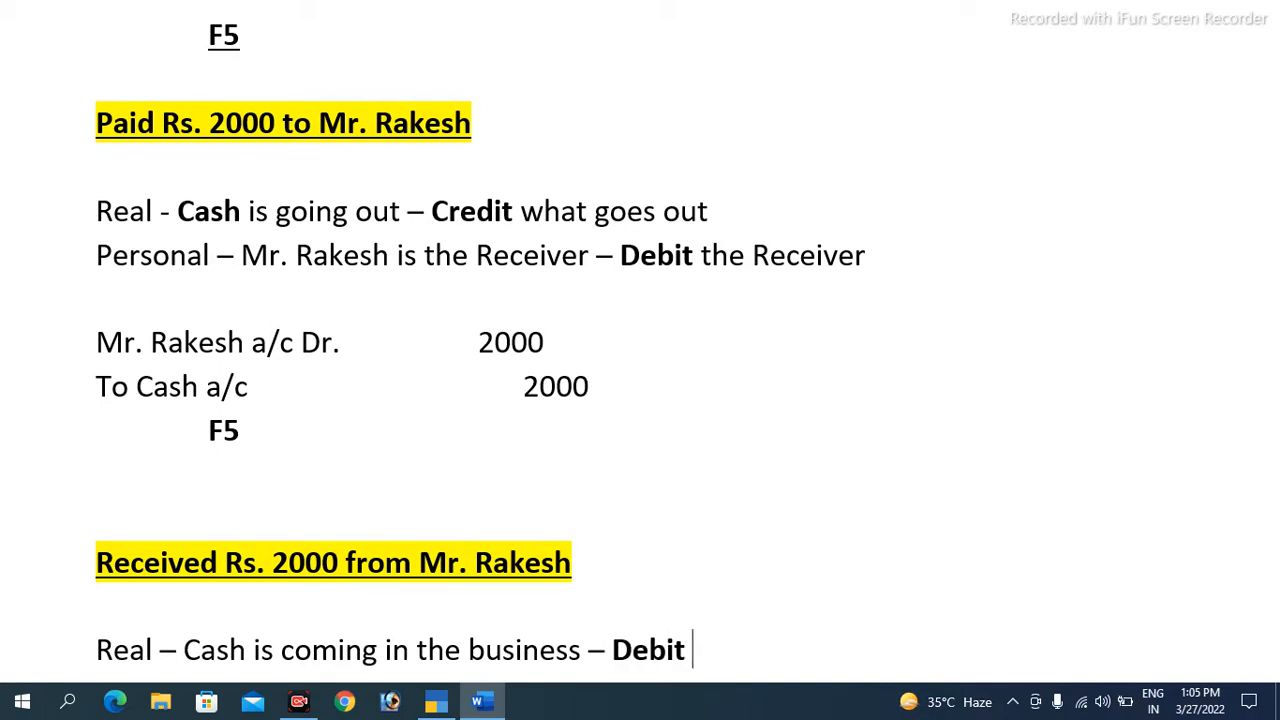
pyautogui.write('mes in')
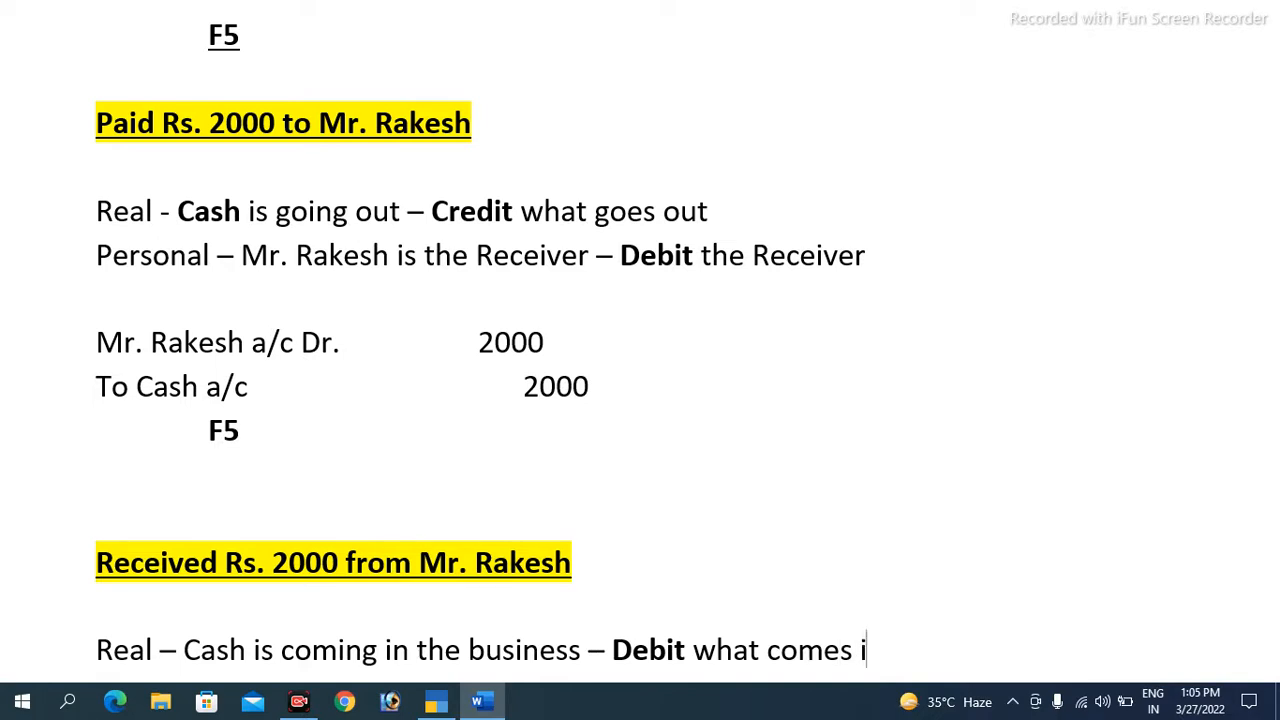
pyautogui.press('Return')
# - Make the word "Cash" bold in the Real account line under the "Received Rs. 2000" heading
pyautogui.press('Up')
pyautogui.press('Right')
pyautogui.press('Right')
pyautogui.press('Right')
pyautogui.press('Right')
pyautogui.press('Right')
pyautogui.press('Right')
pyautogui.press('Right')
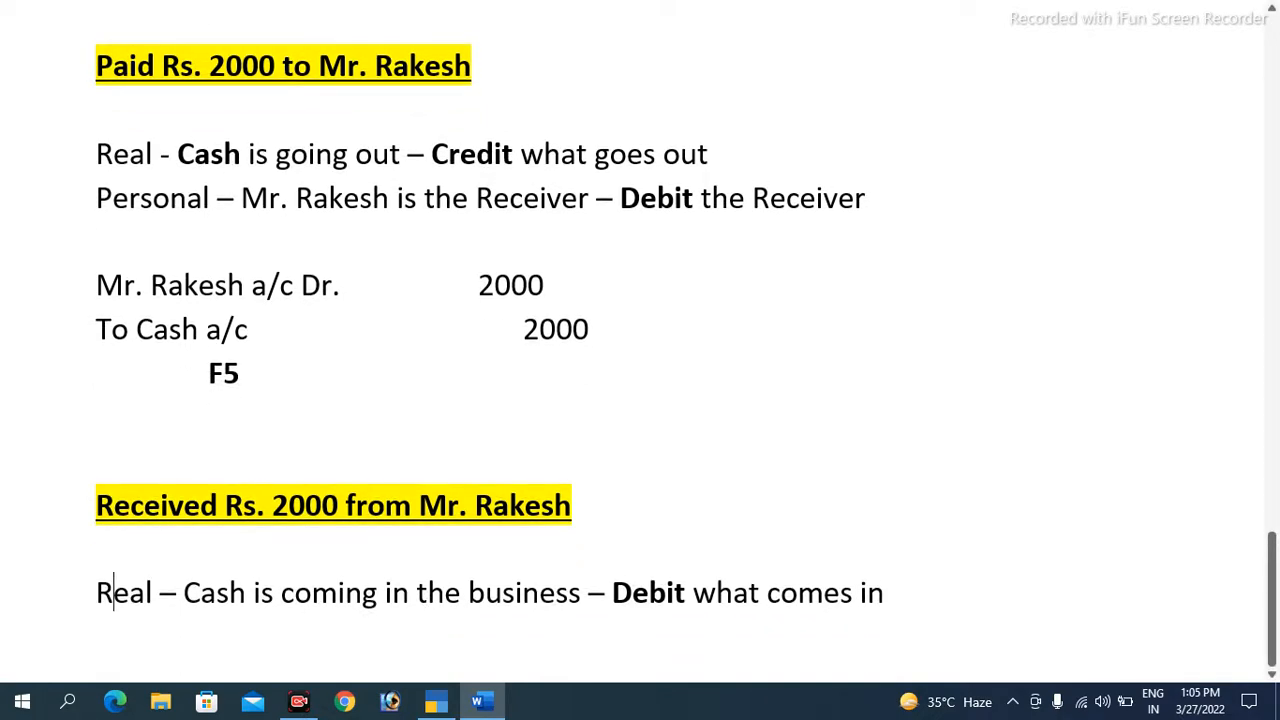
pyautogui.hotkey('shift', 'Right')
pyautogui.hotkey('shift', 'Right')
pyautogui.hotkey('shift', 'Right')
pyautogui.hotkey('shift', 'Right')
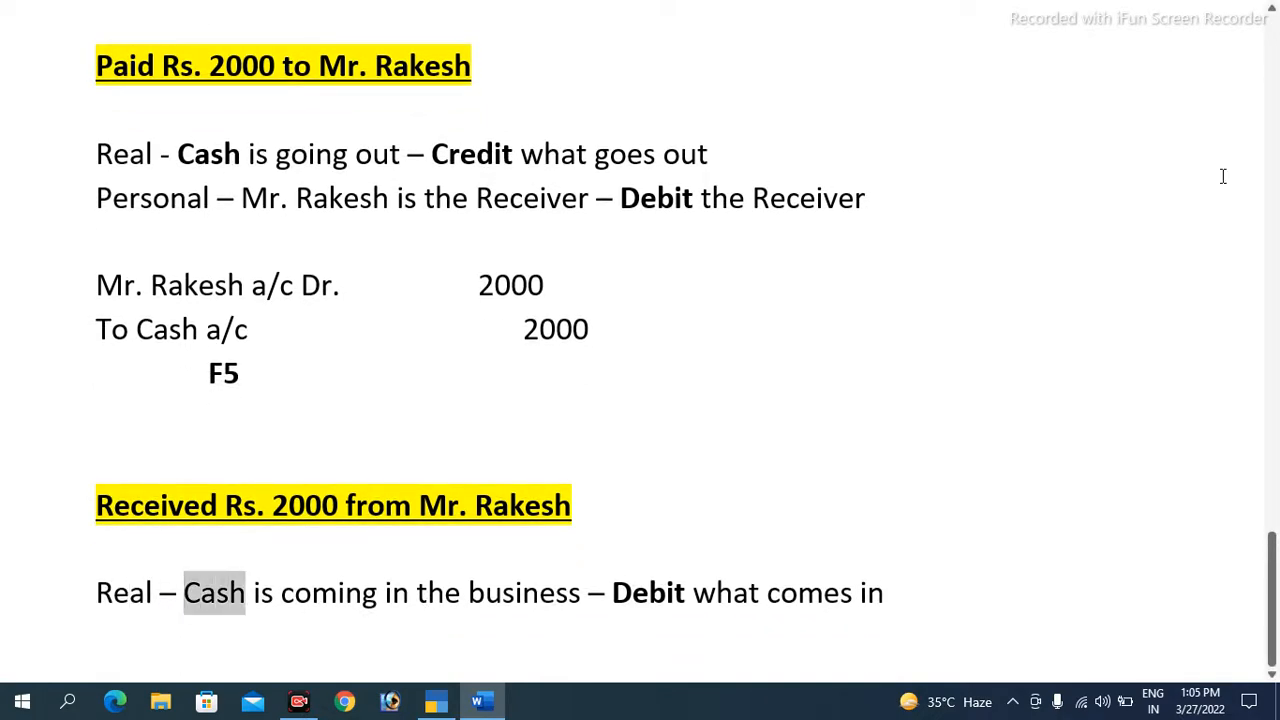
pyautogui.hotkey('ctrl', 'b')
# - Below the Real account line, add a line beginning "Personal -" that names the payer as the giver and ends with a dash
pyautogui.press('Down')
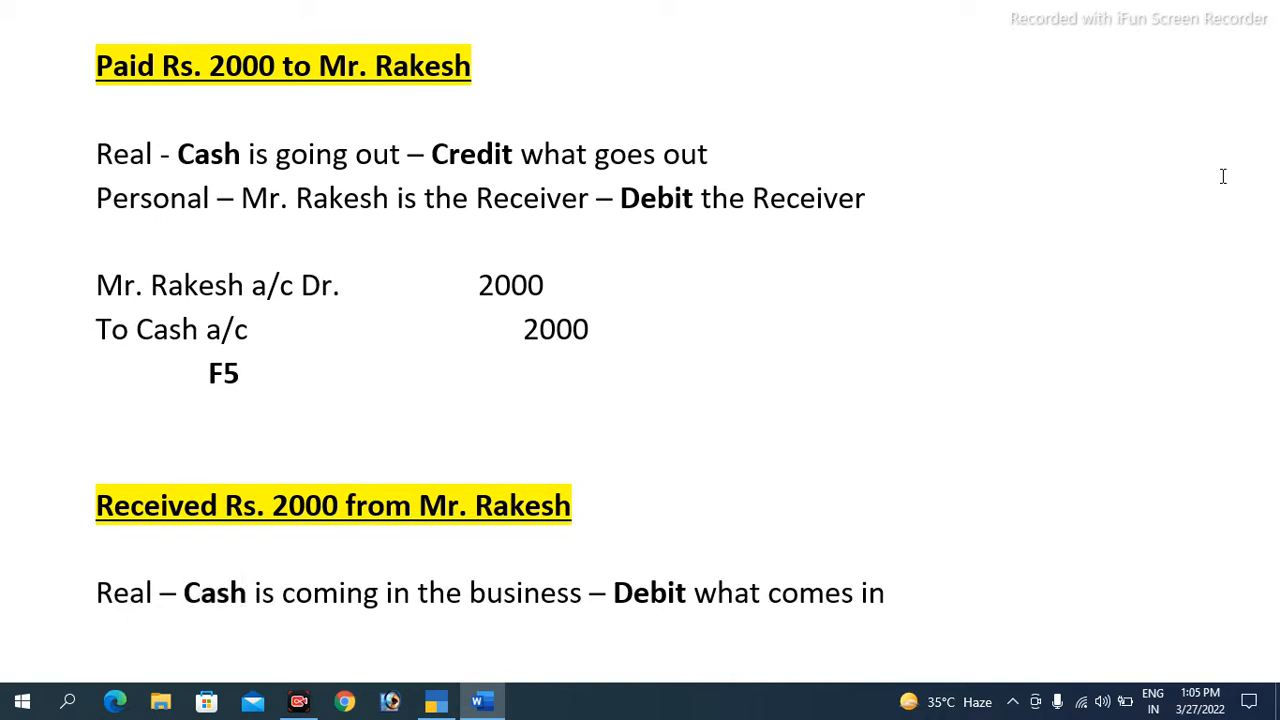
pyautogui.write('Perso')
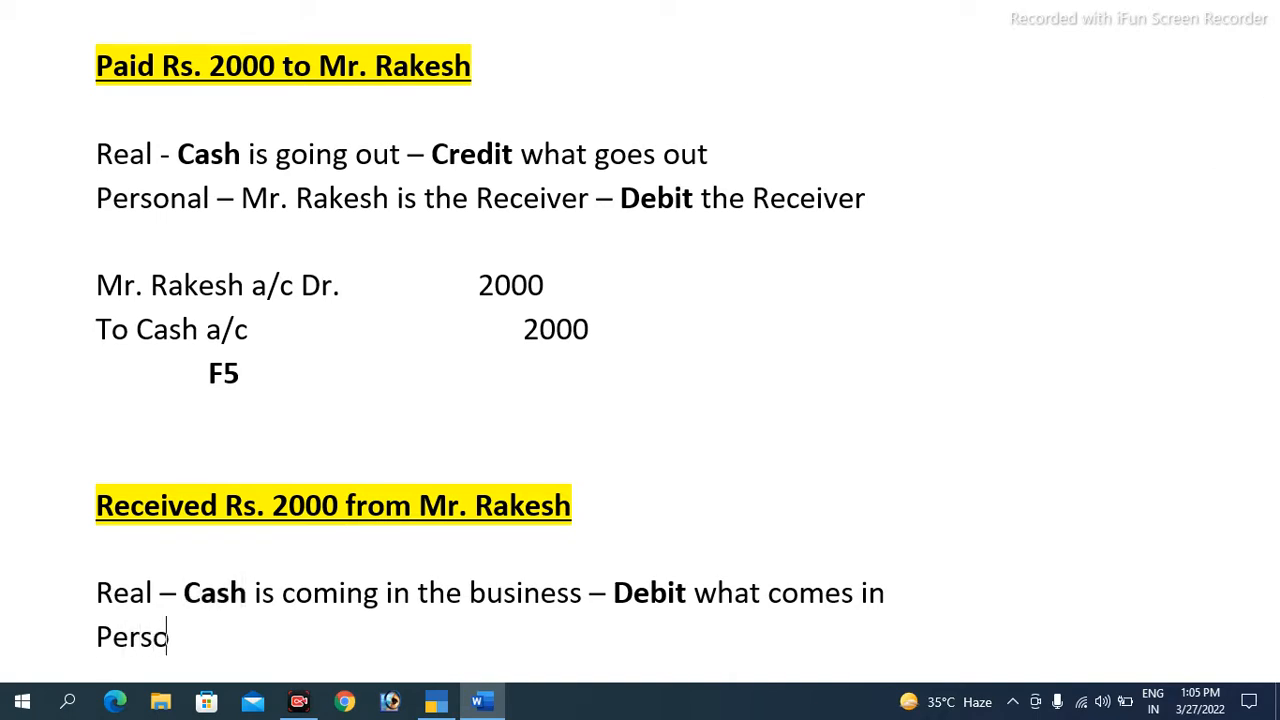
pyautogui.write('nal -')
pyautogui.write('Mr')
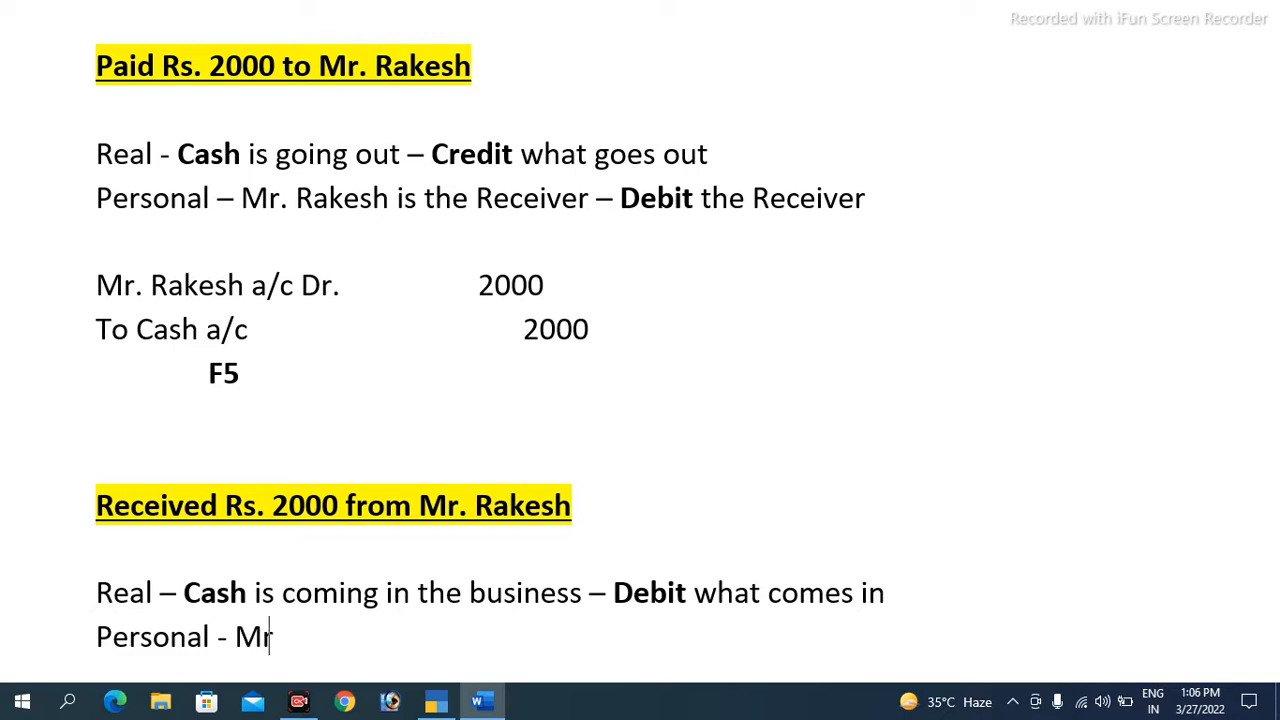
pyautogui.write('. Rakesh is the give')
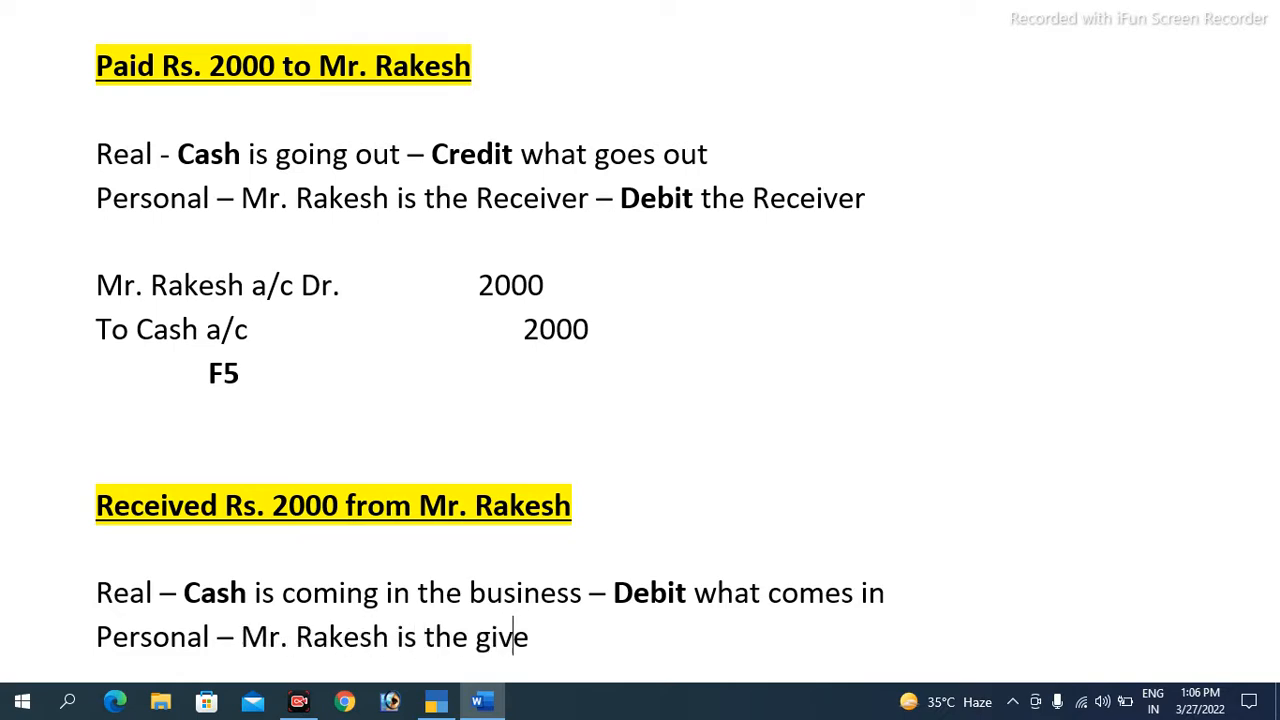
pyautogui.write('r - ')
# - Complete the Personal account line with "Credit the giver", setting "Credit" in bold
pyautogui.write('Credit the ')
pyautogui.write('giver')
pyautogui.press('Left')
pyautogui.press('Left')
pyautogui.press('Left')
pyautogui.press('Left')
pyautogui.press('Left')
pyautogui.press('Left')
pyautogui.press('Left')
pyautogui.press('Left')
pyautogui.press('Left')
pyautogui.press('Left')
pyautogui.hotkey('shift', 'Left')
pyautogui.hotkey('shift', 'Left')
pyautogui.hotkey('shift', 'Left')
pyautogui.hotkey('shift', 'Left')
pyautogui.hotkey('shift', 'Left')
pyautogui.hotkey('shift', 'Left')
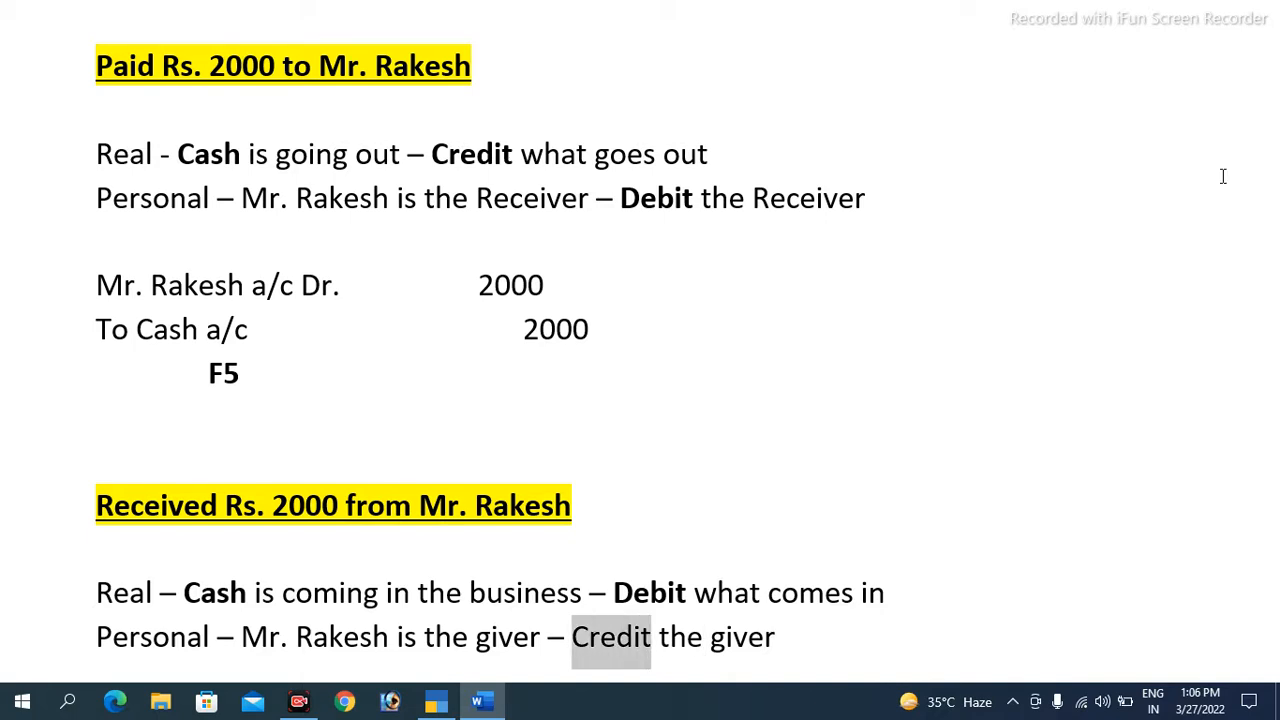
pyautogui.hotkey('ctrl', 'b')
pyautogui.press('Right')
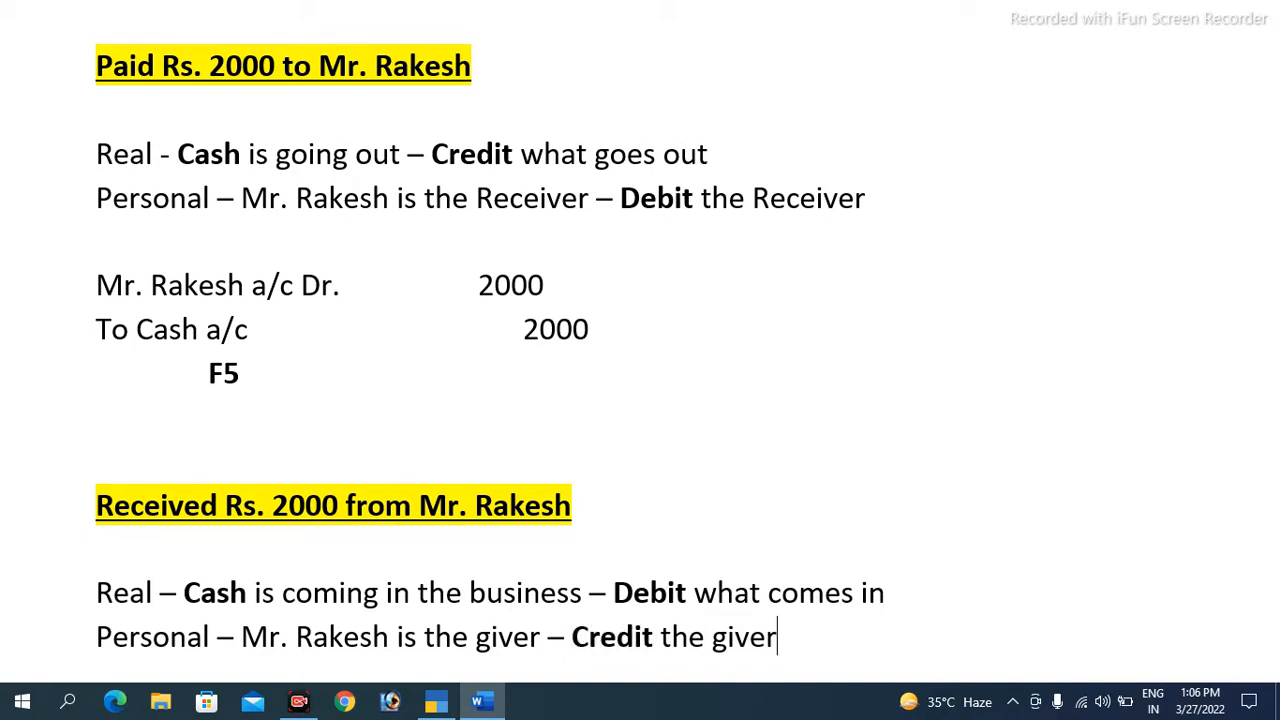
# - Below the account rules, leave a blank line and write the debit entry "Cash a/c Dr." with the amount 2000
pyautogui.press('Return')
pyautogui.press('Return')
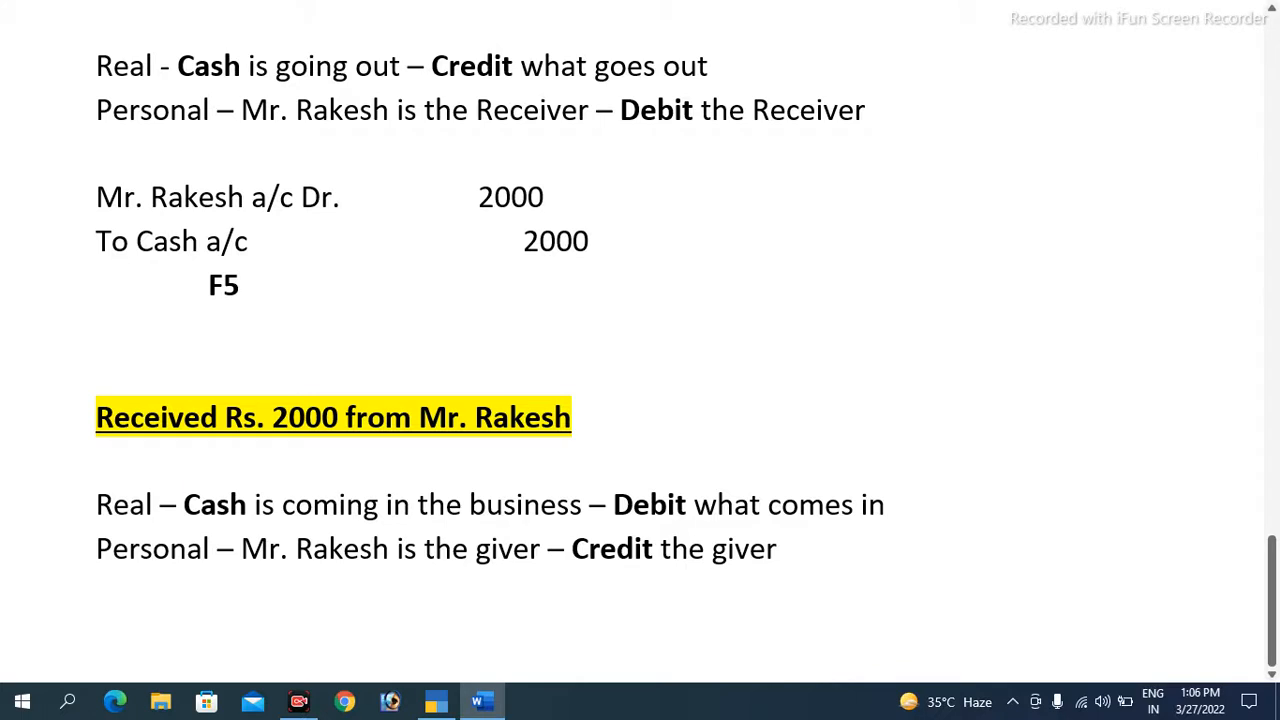
pyautogui.write('Ca')
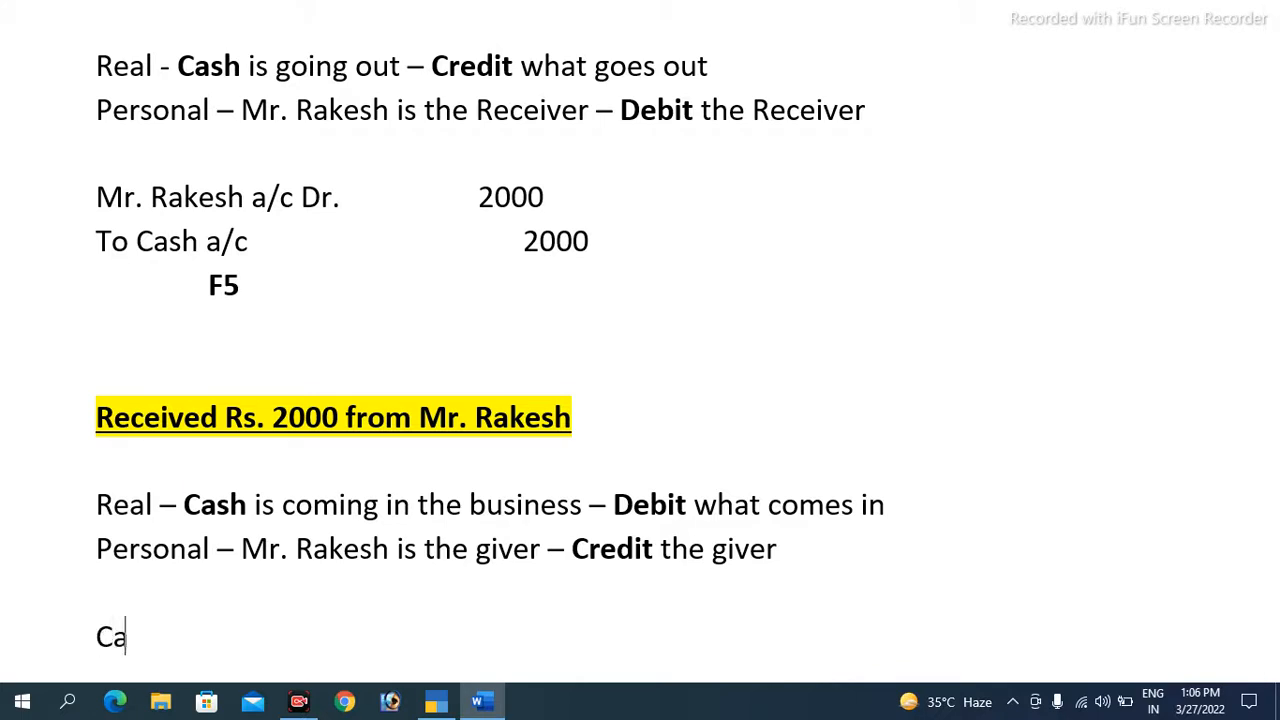
pyautogui.write('sh a/c Dr.')
pyautogui.press('Tab')
pyautogui.press('Tab')
pyautogui.write('2000')
pyautogui.press('Return')
# - Add the credit line starting with "To", naming the payer's a/c, with the amount 2000 set further in
pyautogui.write('To <')
pyautogui.write('r')
pyautogui.press('BackSpace')
pyautogui.press('BackSpace')
pyautogui.write('Mr. Rakesh a/c')
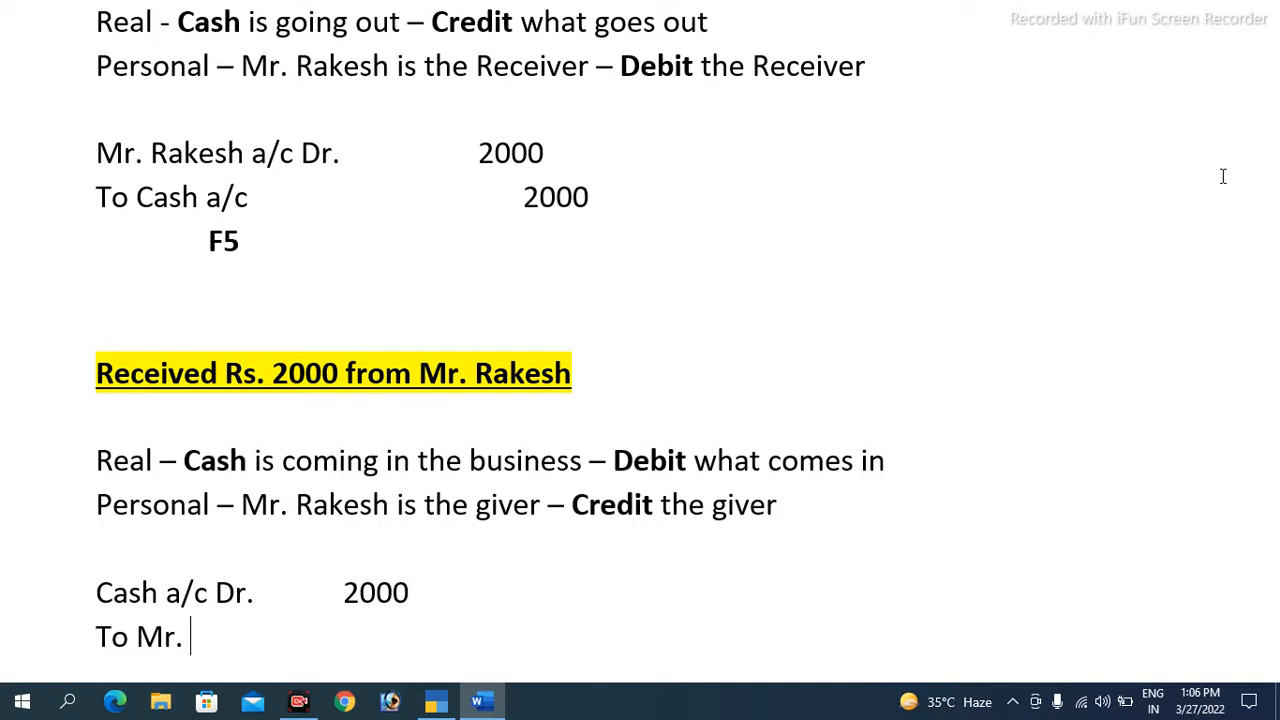
pyautogui.write('      2000')
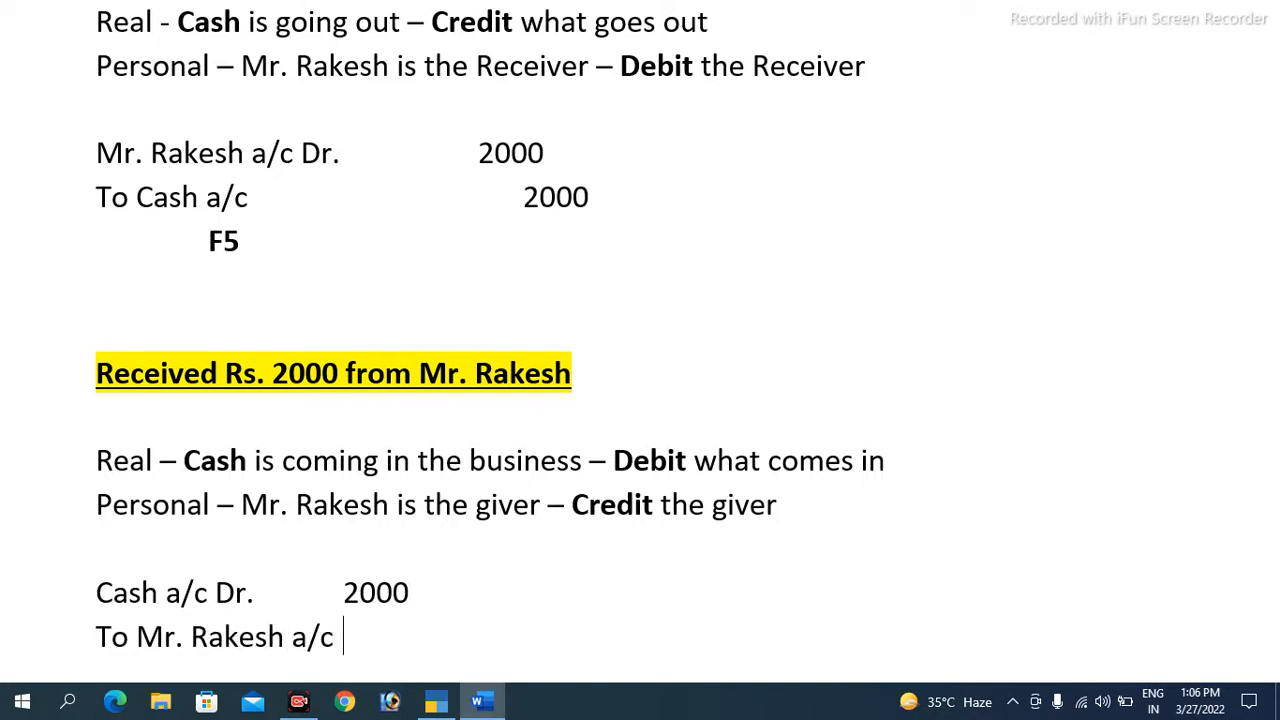
# - Leave a blank line below the journal entry and add an indented, bold "F6" note
pyautogui.press('Return')
pyautogui.press('Return')
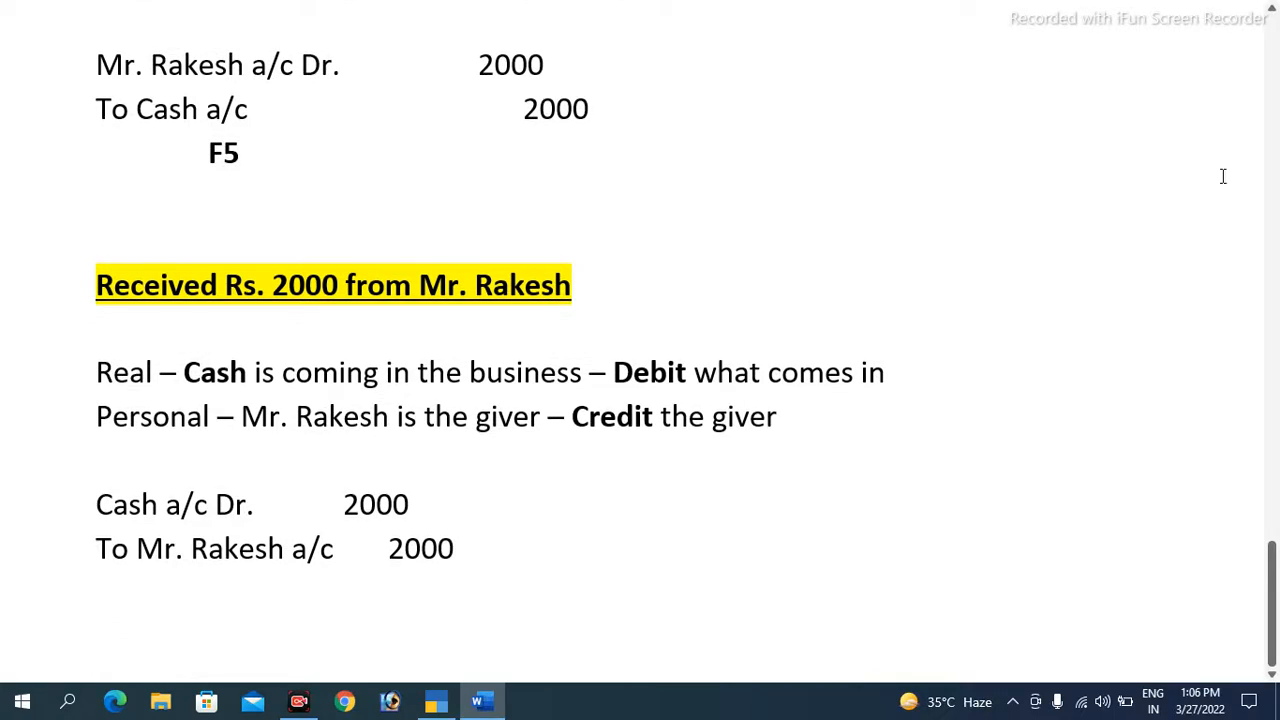
pyautogui.write('F6')
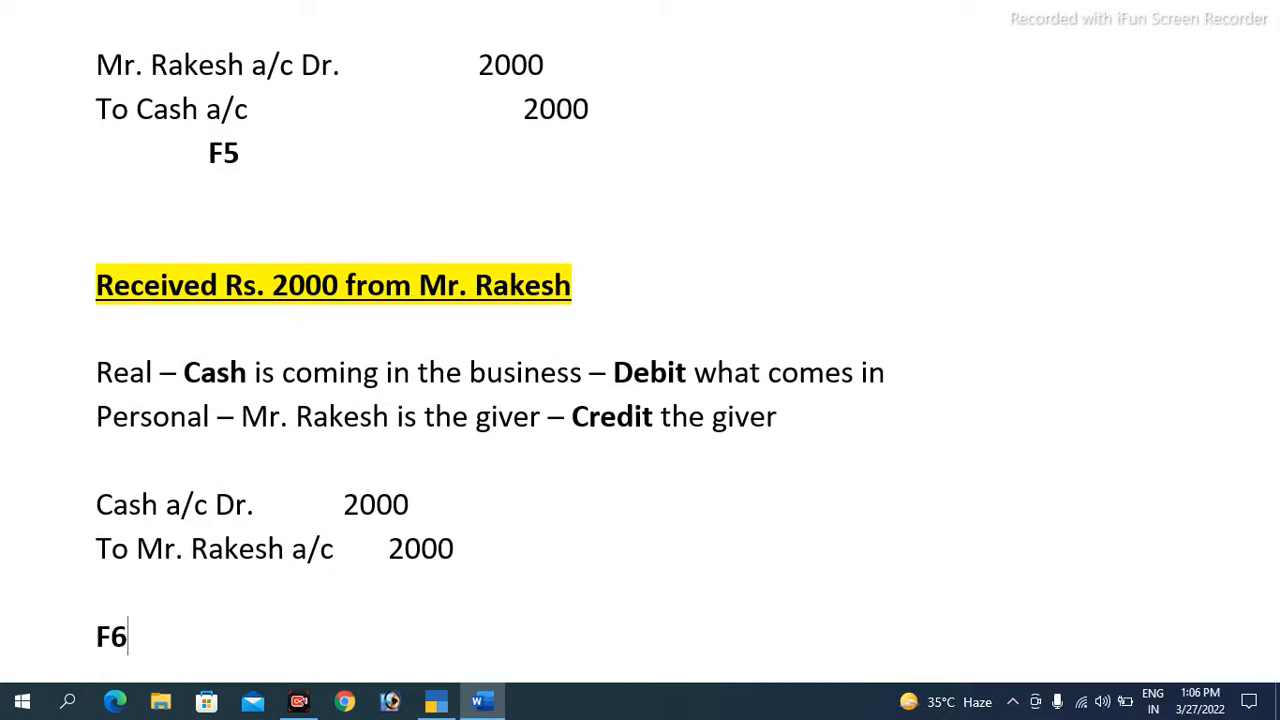
pyautogui.press('Home')
pyautogui.press('Tab')
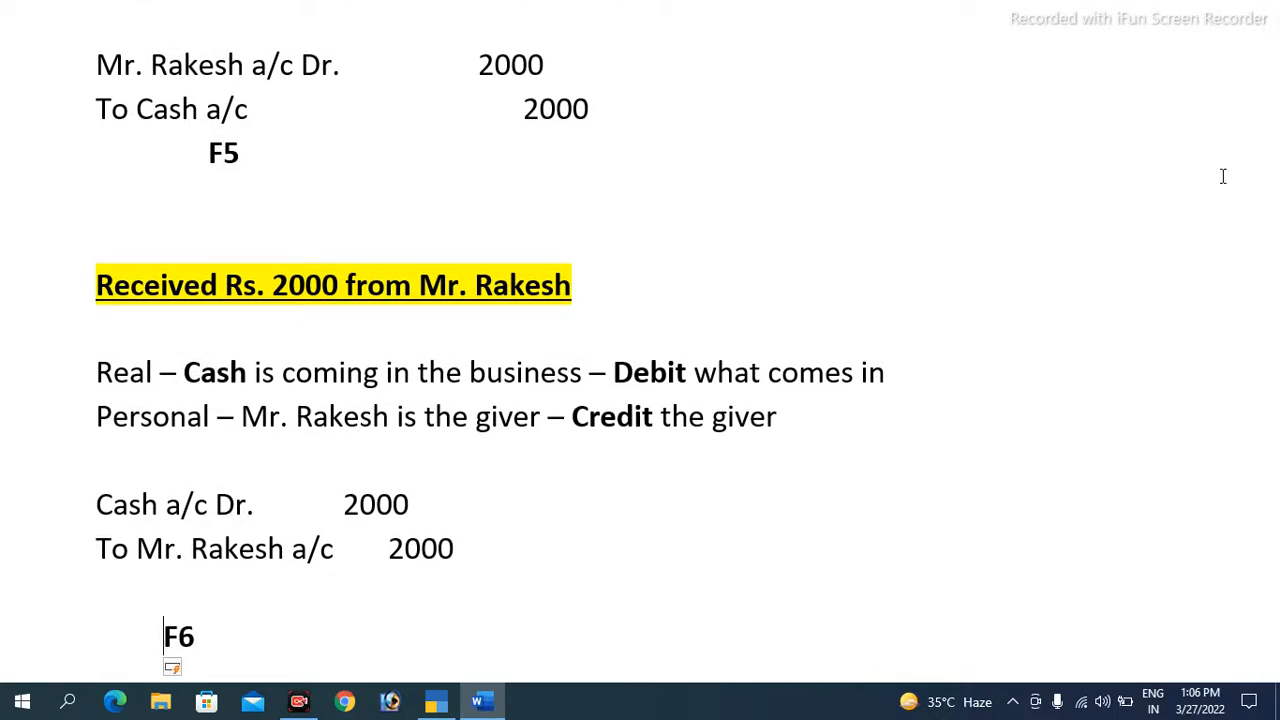
# - Switch to TallyPrime, change the voucher type to Receipt and choose the payer's ledger as the account to credit
pyautogui.hotkey('alt', 'Tab')
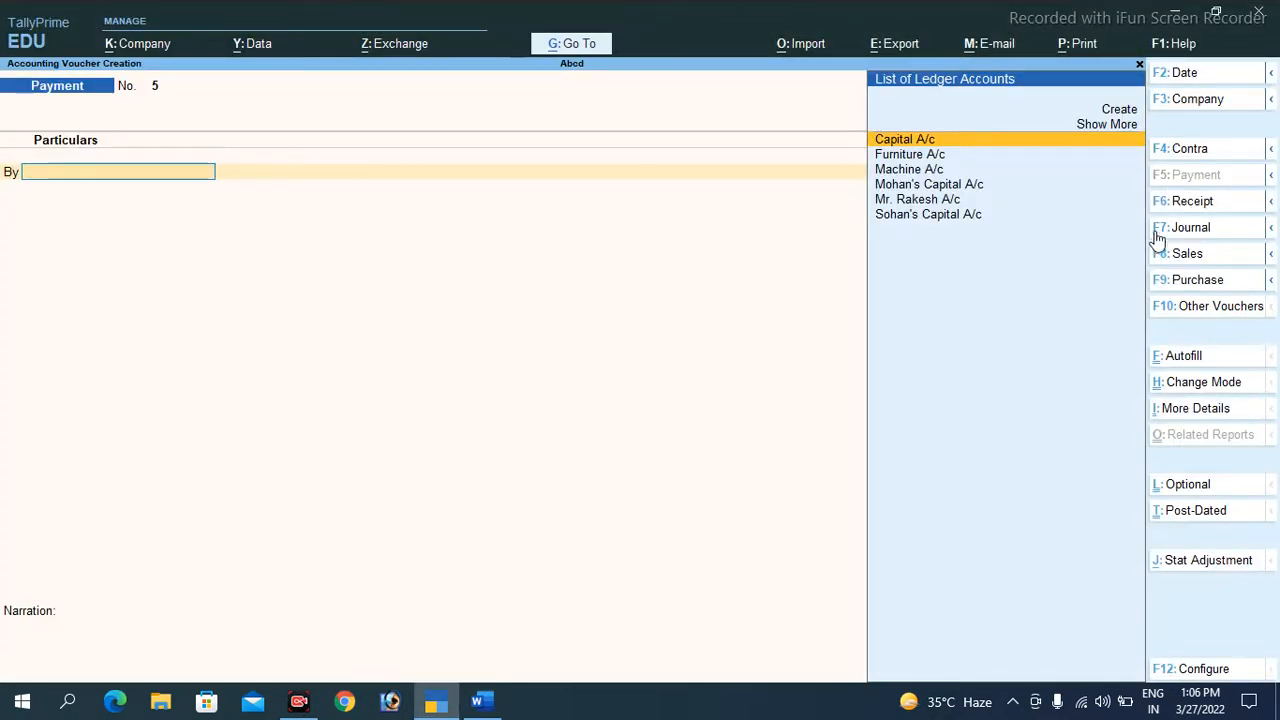
pyautogui.press('F6')
pyautogui.press('Down')
pyautogui.press('Down')
pyautogui.press('Down')
pyautogui.press('Down')
pyautogui.press('Down')
pyautogui.press('Return')
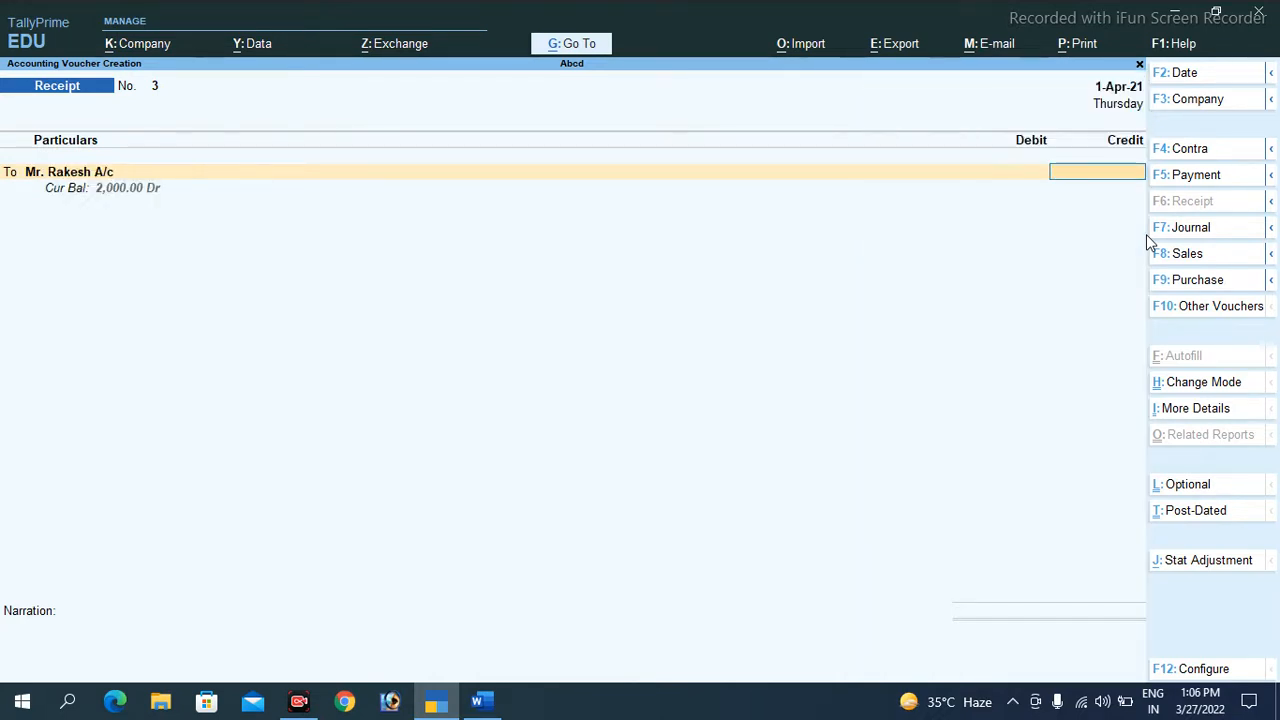
# - Credit the payer's ledger with 2000 and allocate the amount as On Account in the bill-wise details
pyautogui.write('2000')
pyautogui.press('Return')
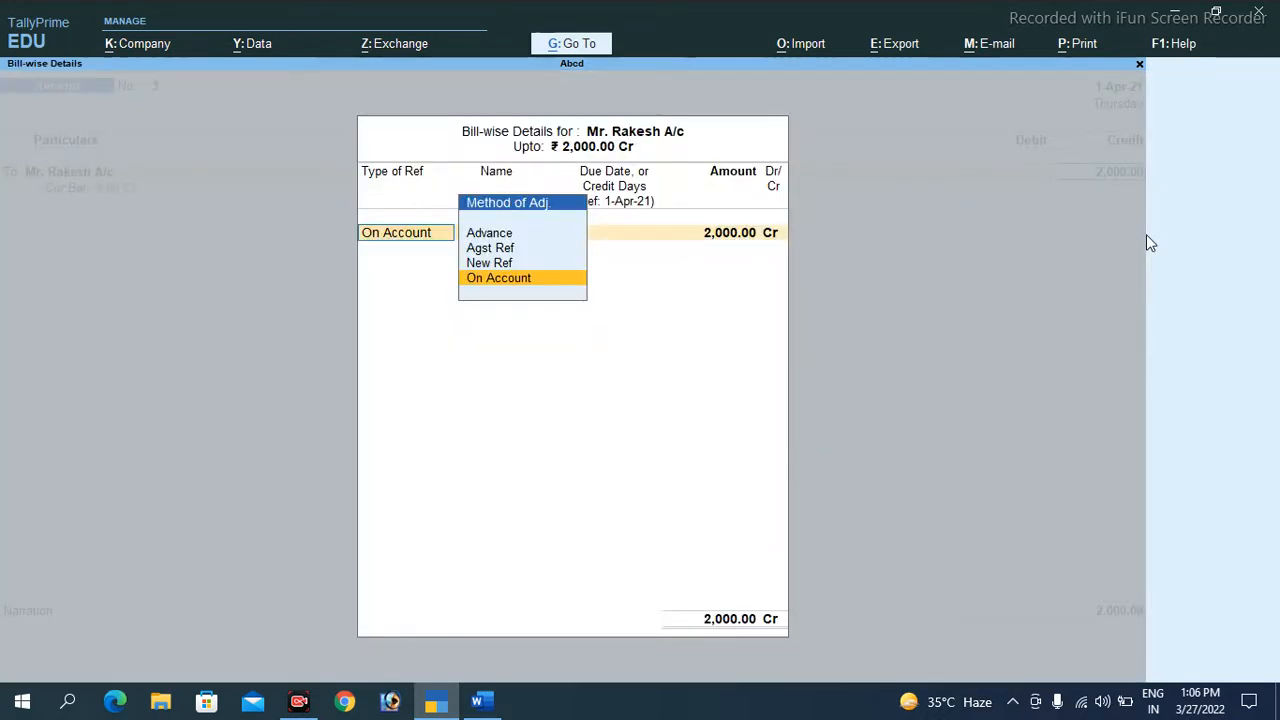
pyautogui.press('Return')
pyautogui.press('Return')
pyautogui.press('Return')
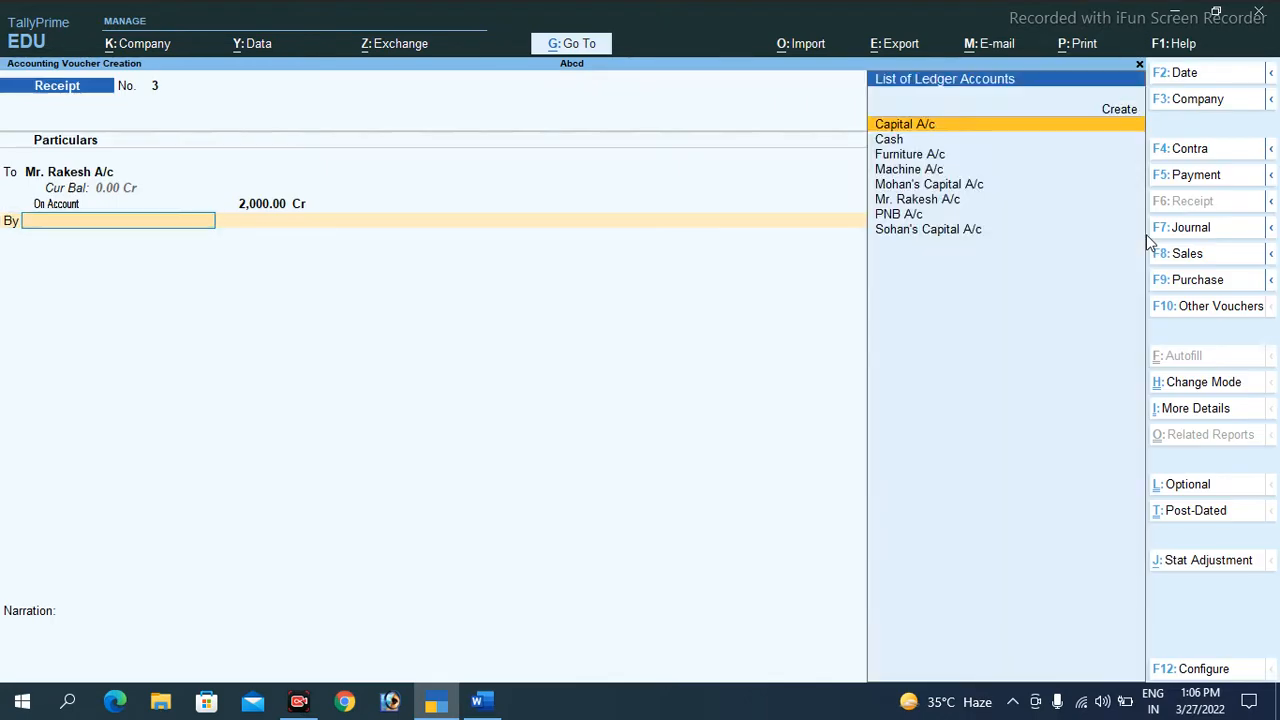
# - Debit Cash with 2000 and save the Receipt voucher without a narration
pyautogui.press('Down')
pyautogui.press('Return')
pyautogui.press('Return')
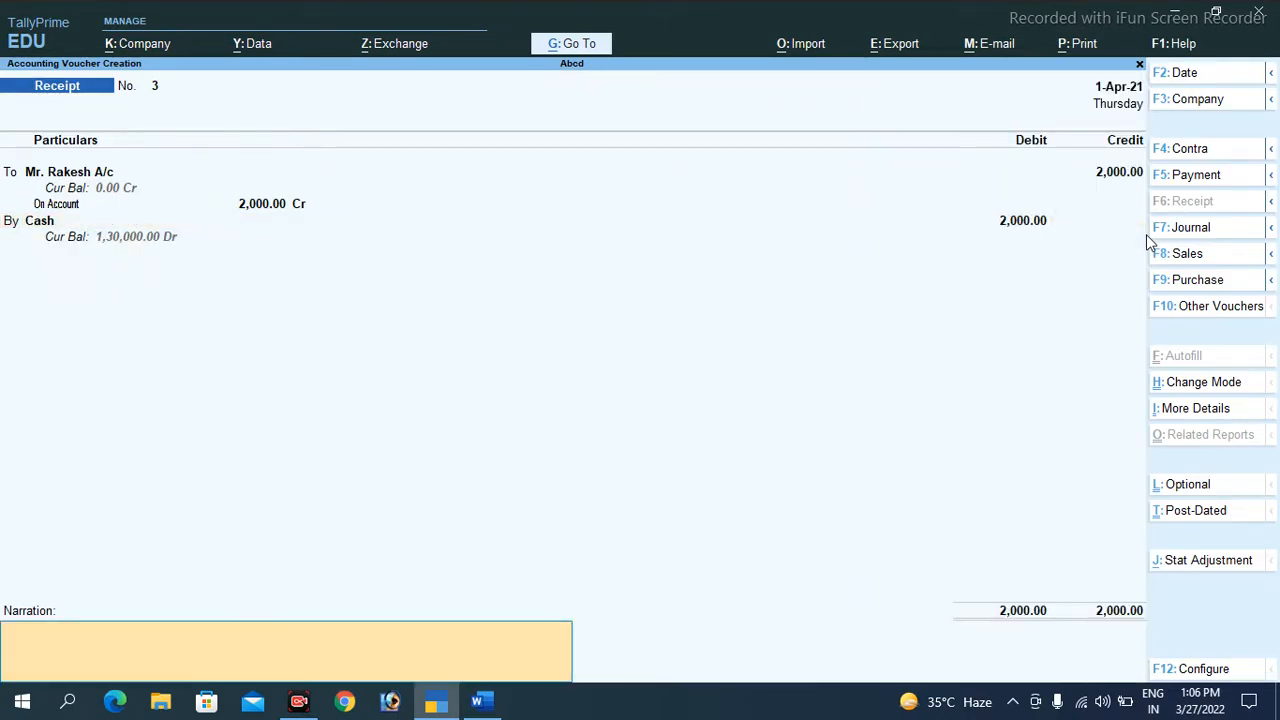
pyautogui.press('Return')
pyautogui.press('Return')
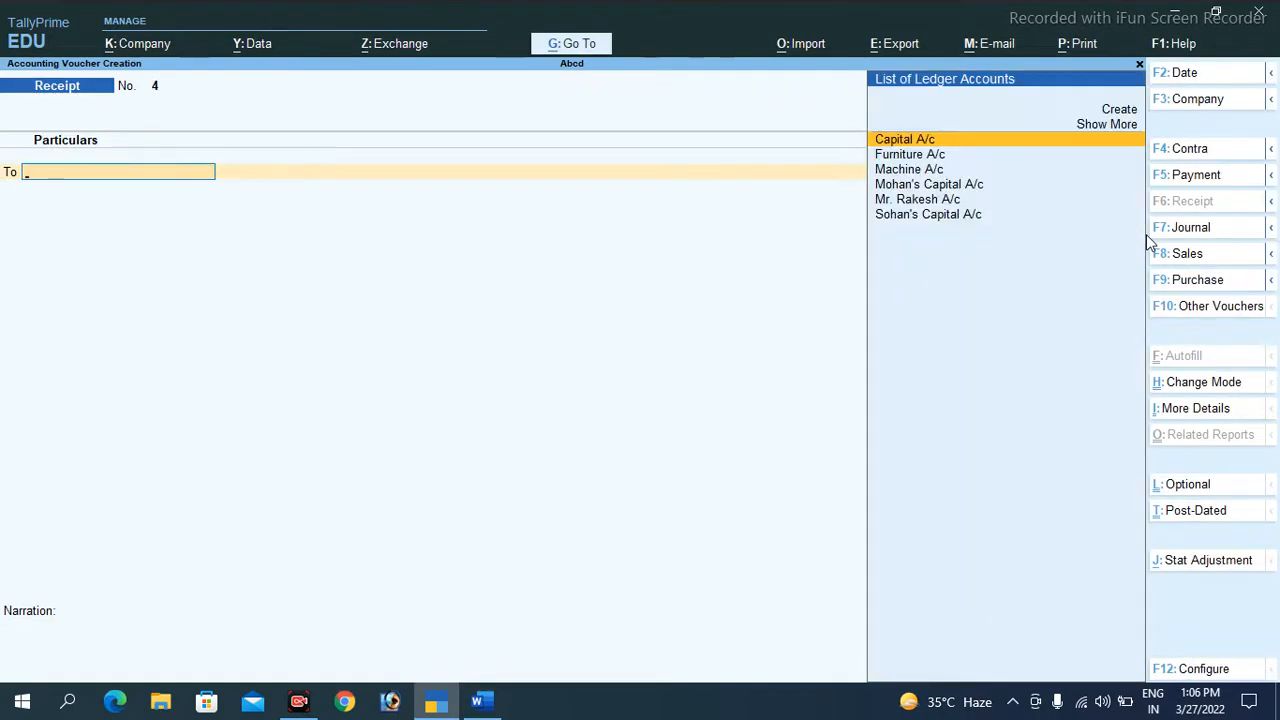
# - Examine the Balance Sheet in detailed view, checking Sundry Debtors and Cash-in-Hand, and return to the Gateway of Tally
pyautogui.press('Escape')
pyautogui.press('Down')
pyautogui.press('Down')
pyautogui.press('Down')
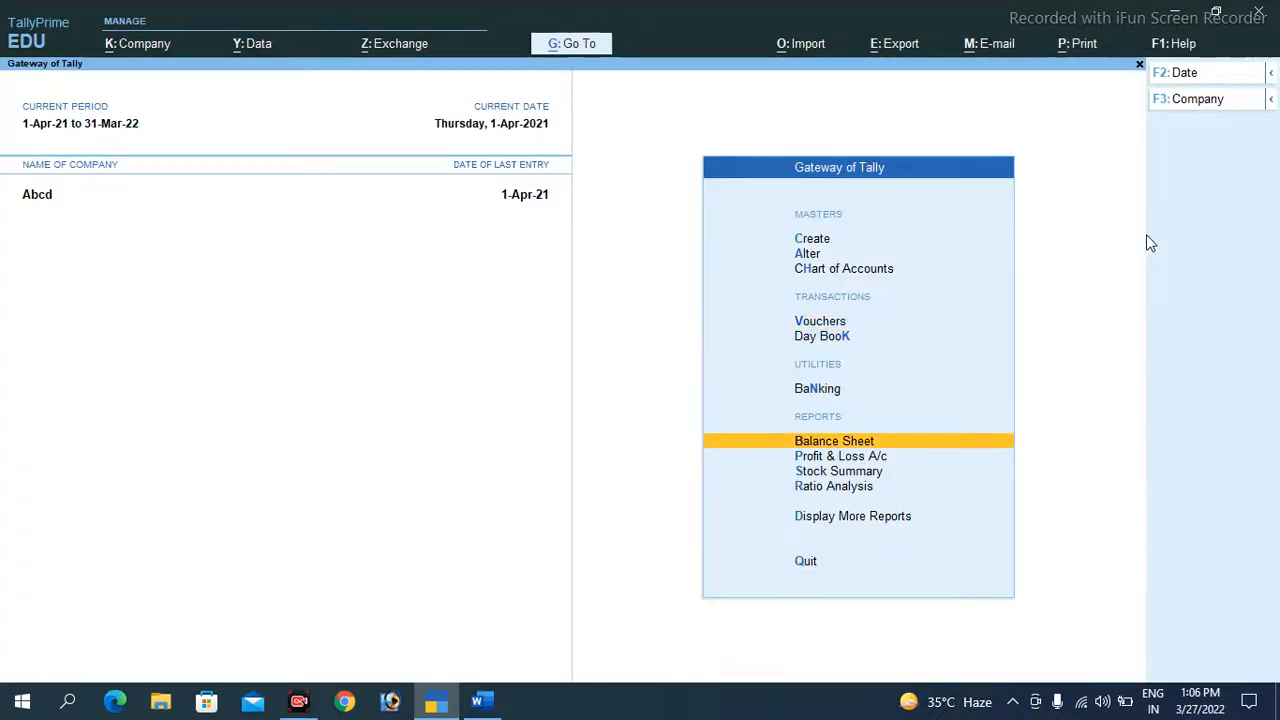
pyautogui.press('Return')
pyautogui.hotkey('alt', 'F5')
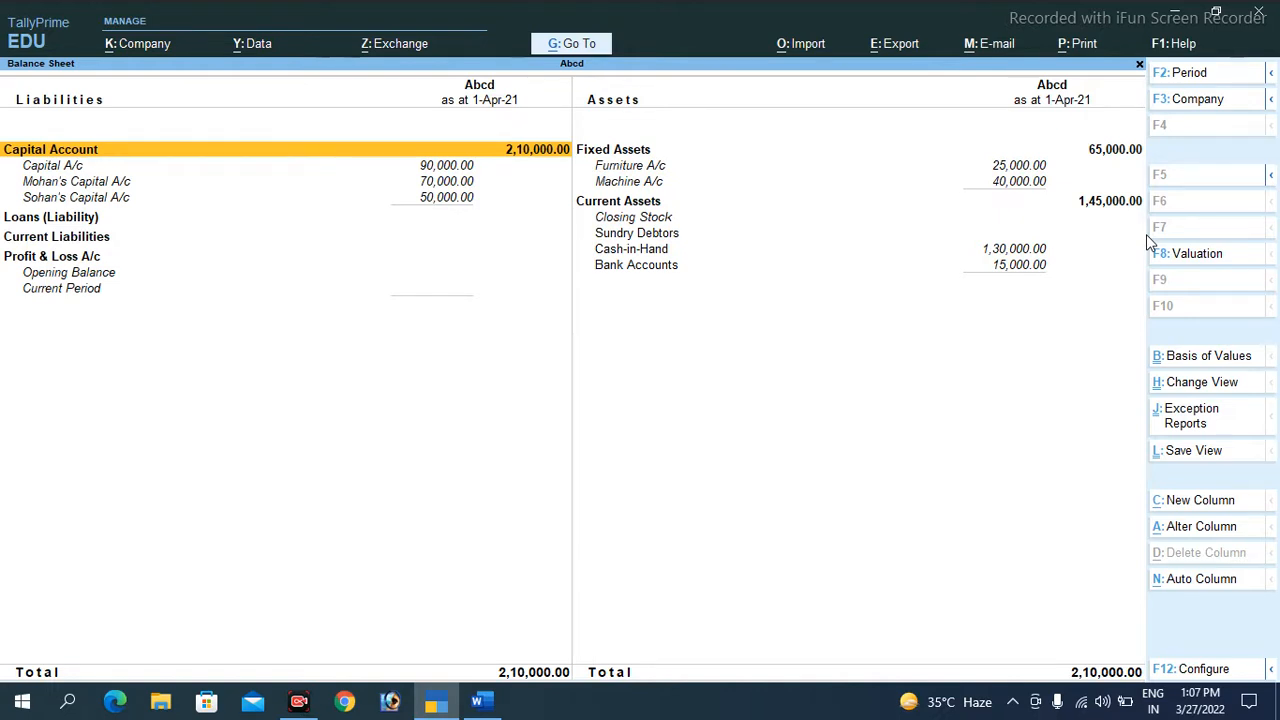
pyautogui.press('Escape')
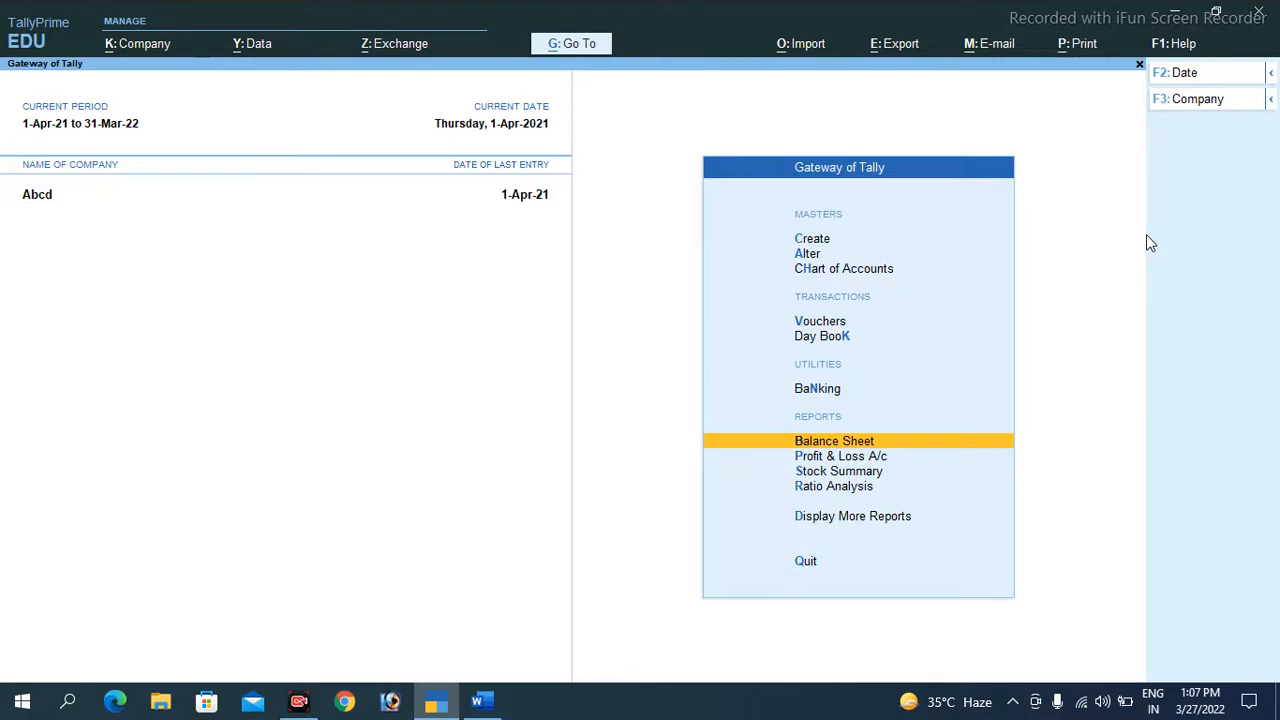